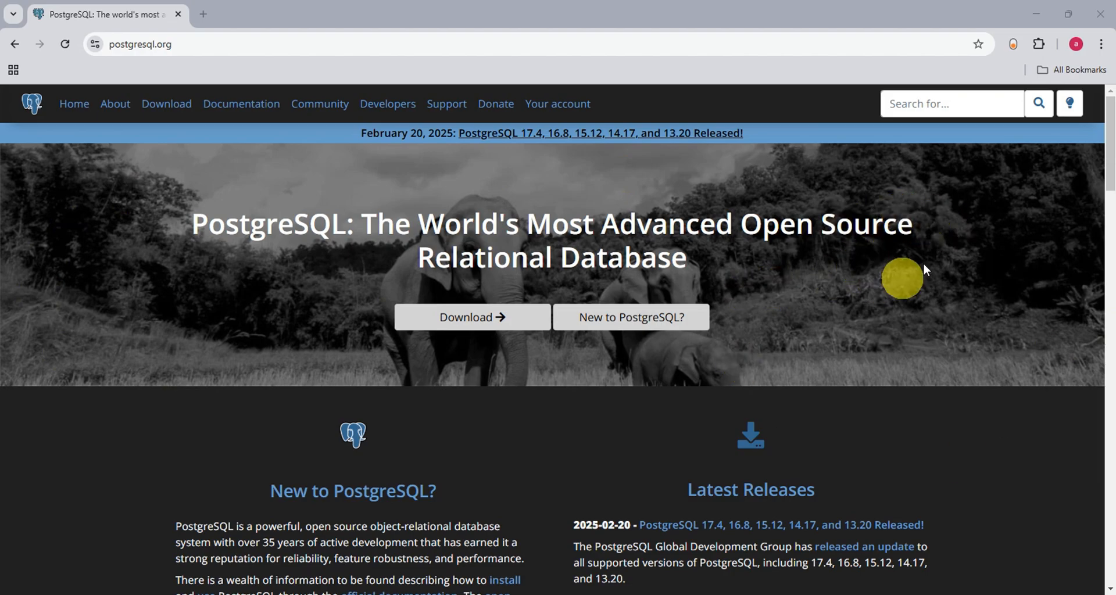
Look through the PostgreSQL home page's sections on releases, events, mailing lists, news and Planet PostgreSQL.
scroll(923, 256, down, 3)
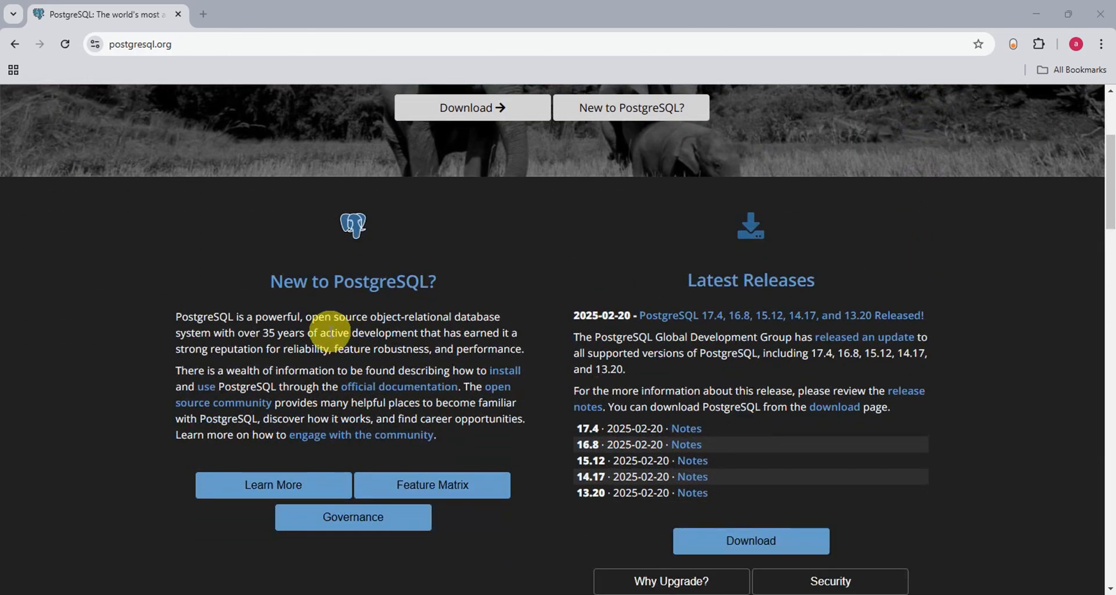
scroll(916, 285, down, 6)
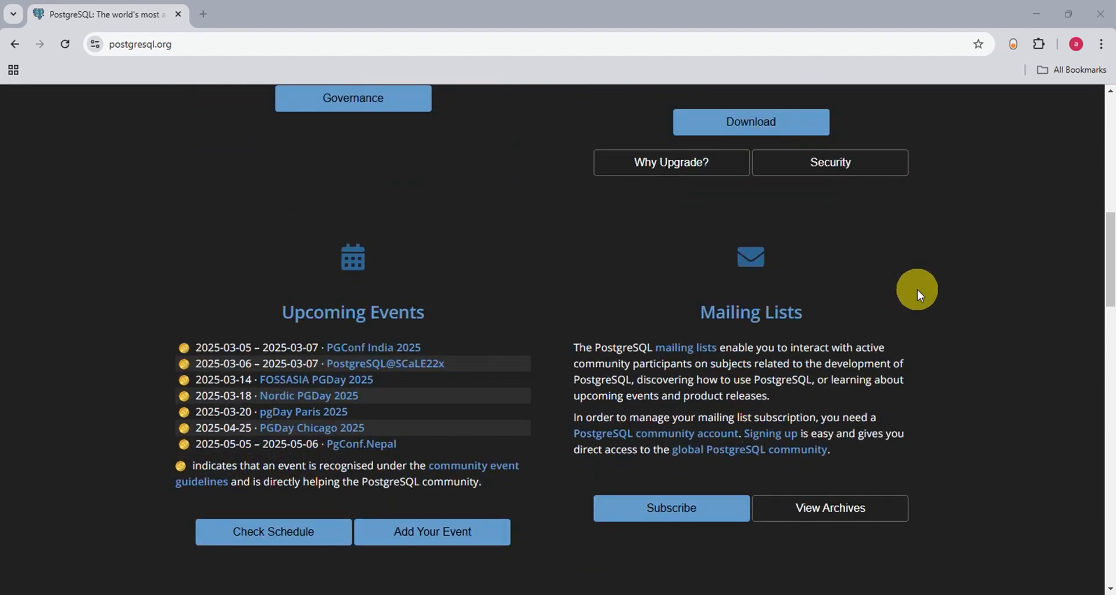
scroll(925, 302, down, 4)
scroll(926, 305, down, 7)
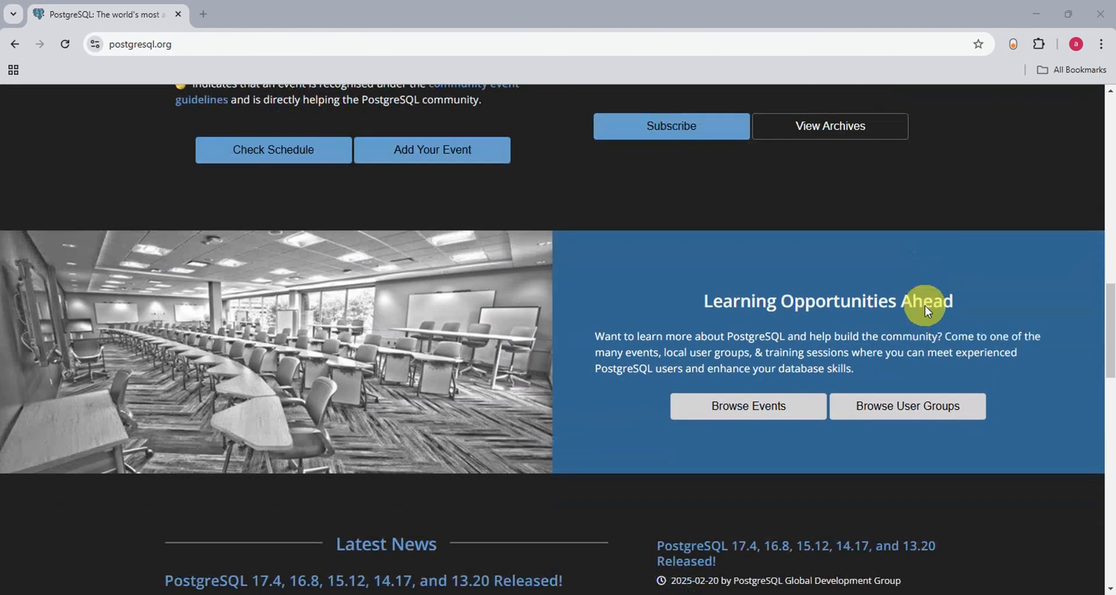
scroll(925, 306, down, 8)
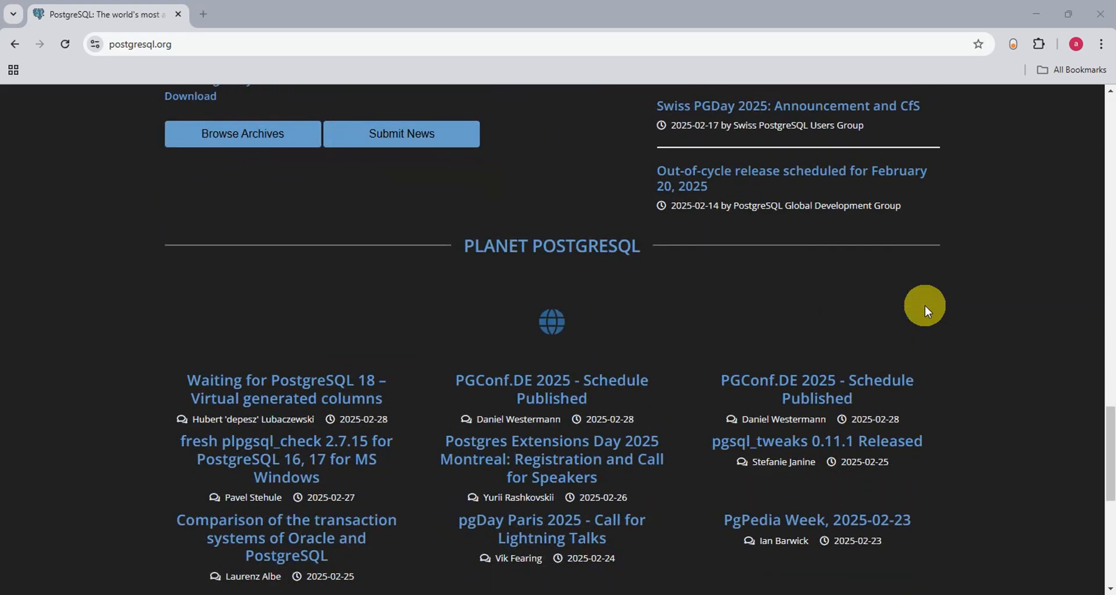
scroll(944, 324, up, 4)
scroll(943, 324, up, 20)
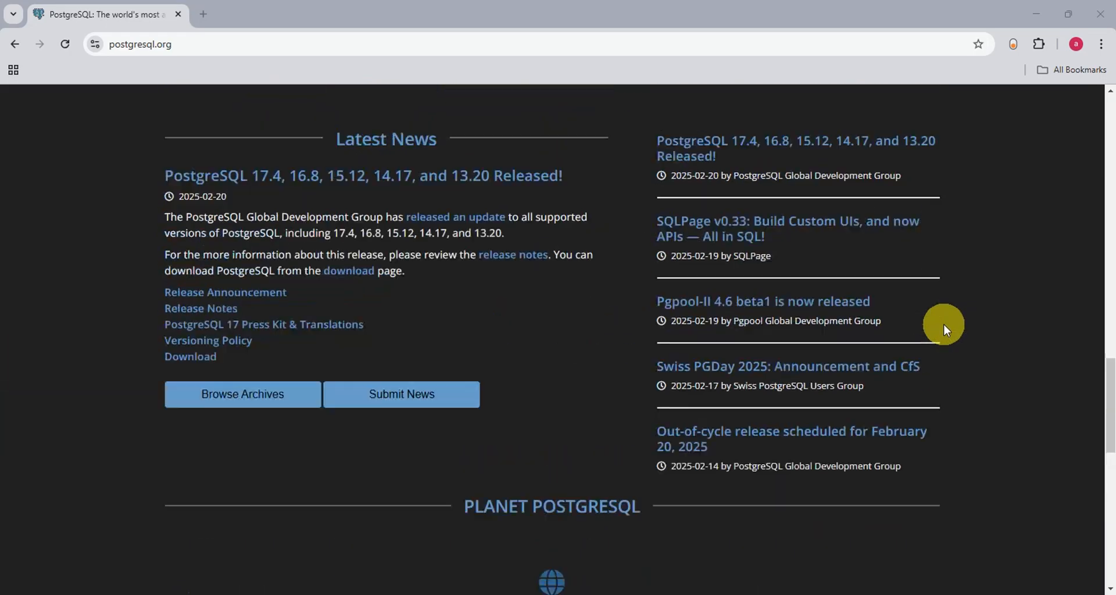
scroll(944, 323, up, 5)
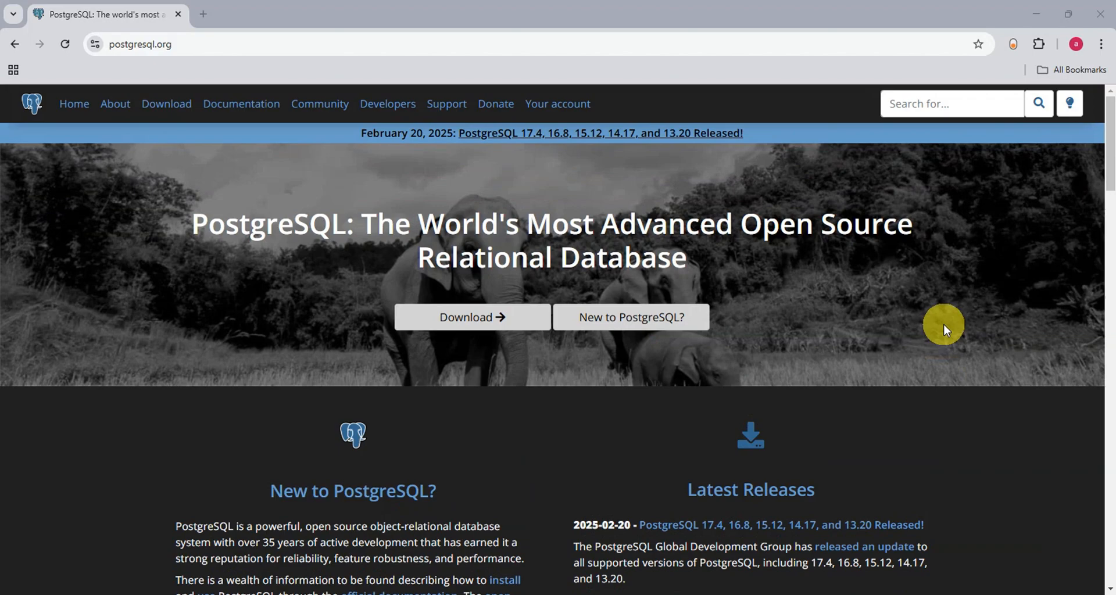
Download EDB's Windows x86-64 installer for PostgreSQL 13.18 from the Windows downloads page and check the download's progress.
click(474, 323)
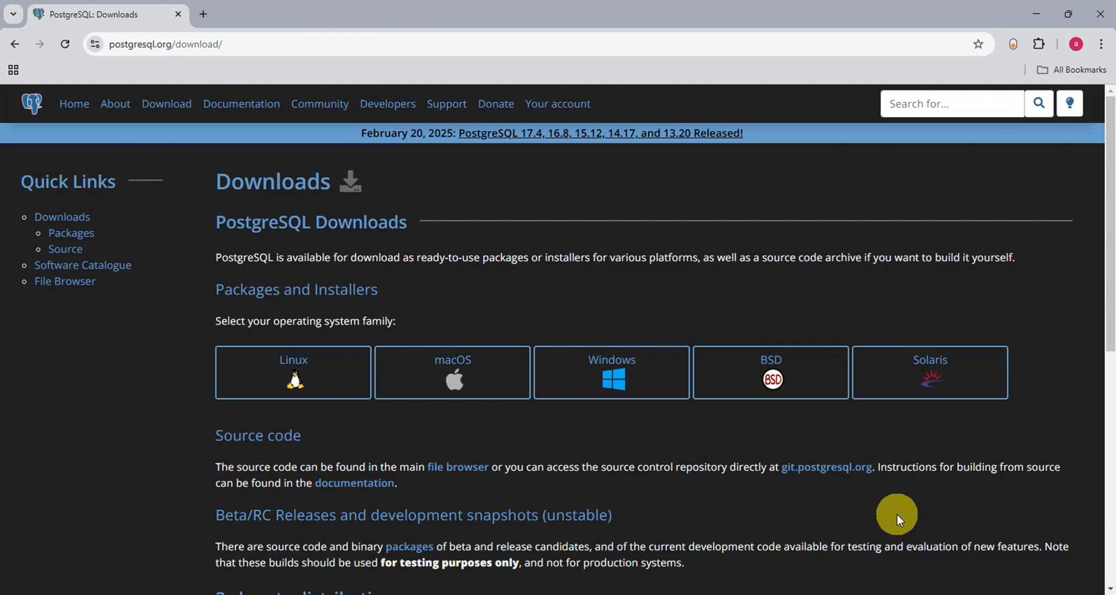
click(627, 390)
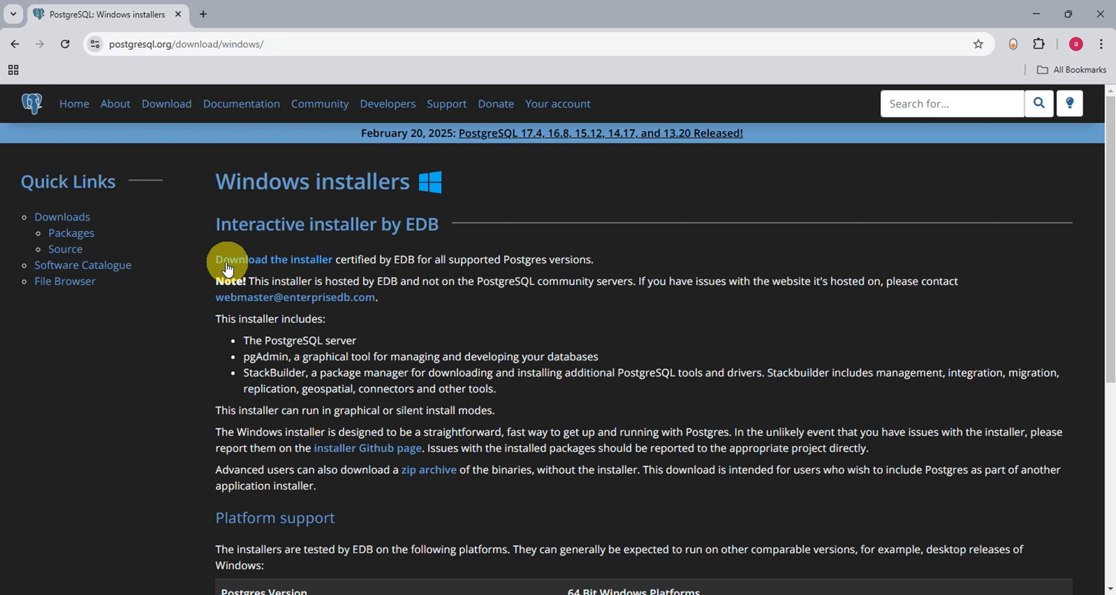
click(303, 259)
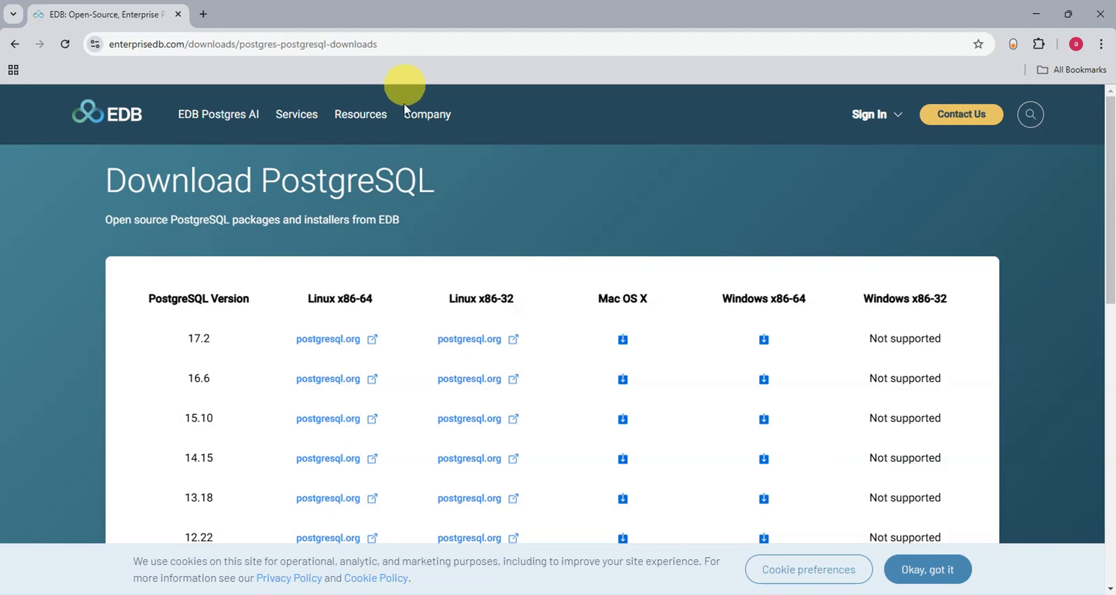
scroll(481, 224, down, 2)
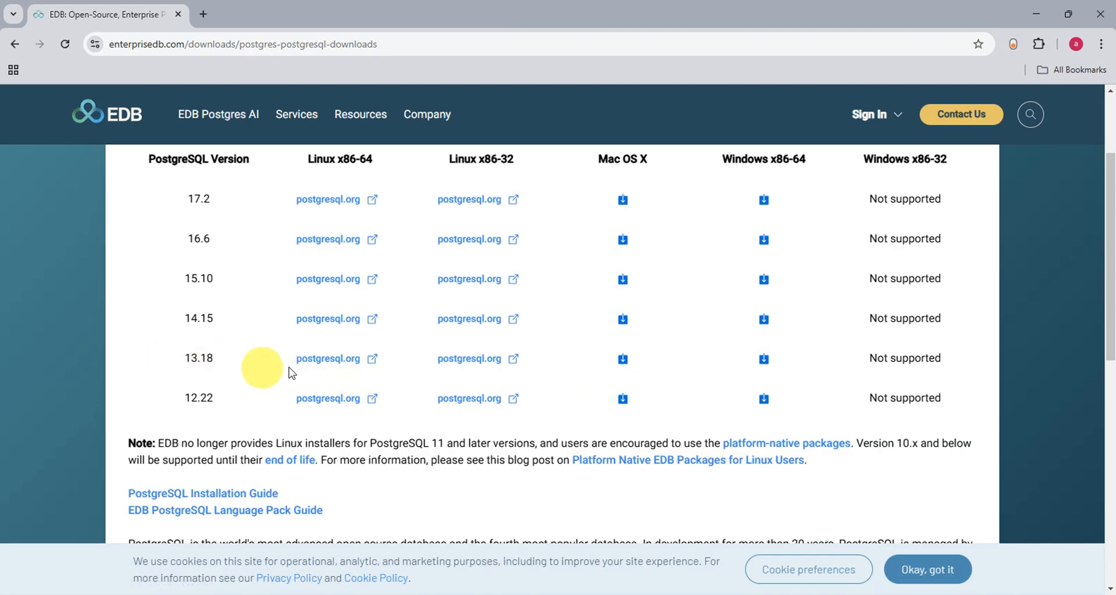
click(764, 360)
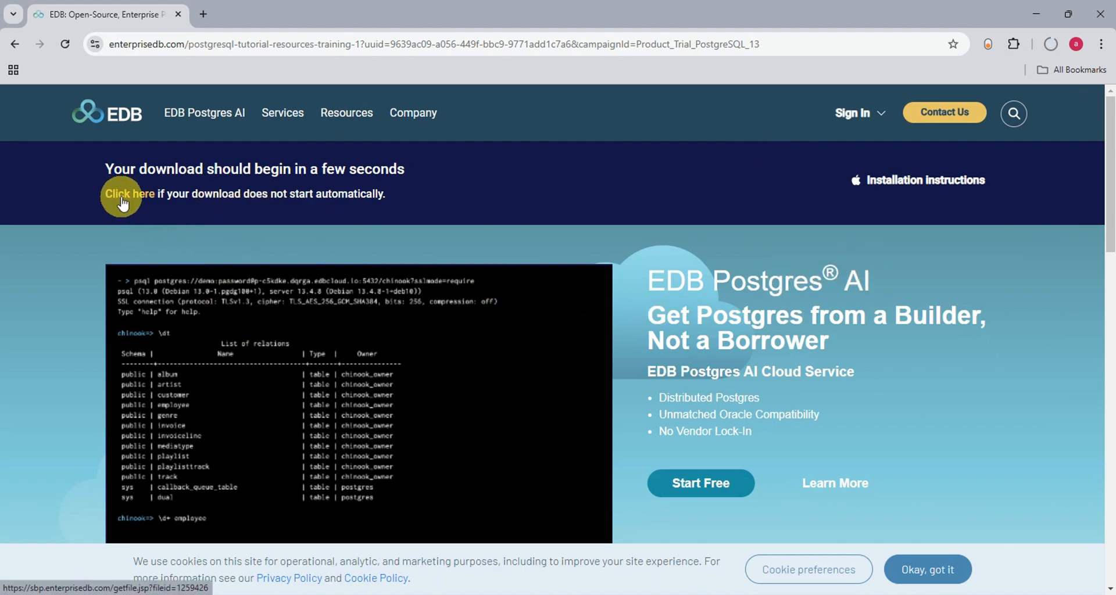
click(1052, 47)
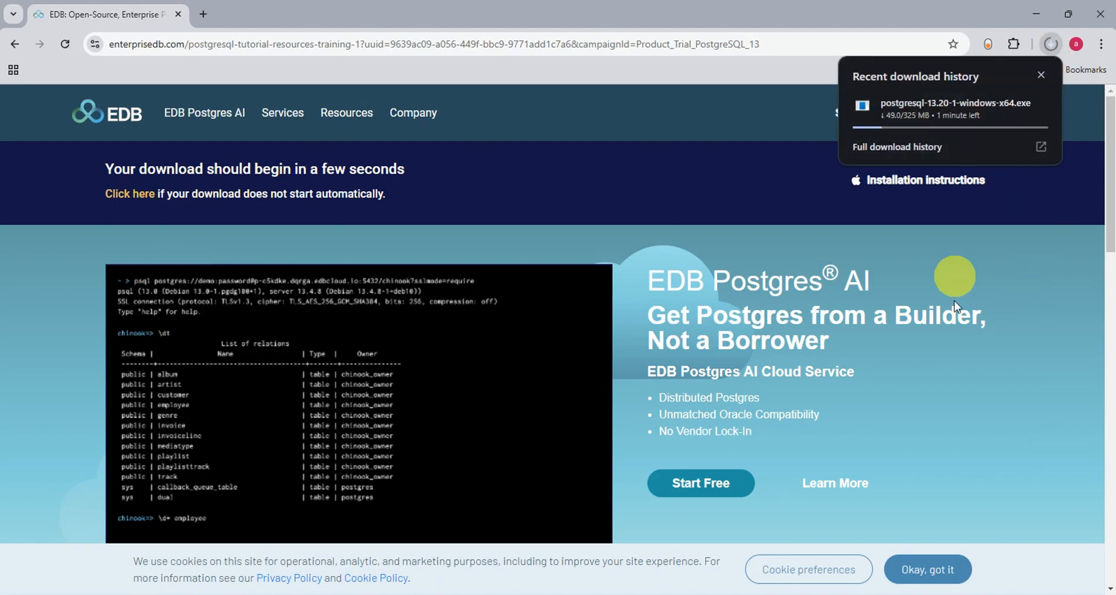
mouse_move(979, 111)
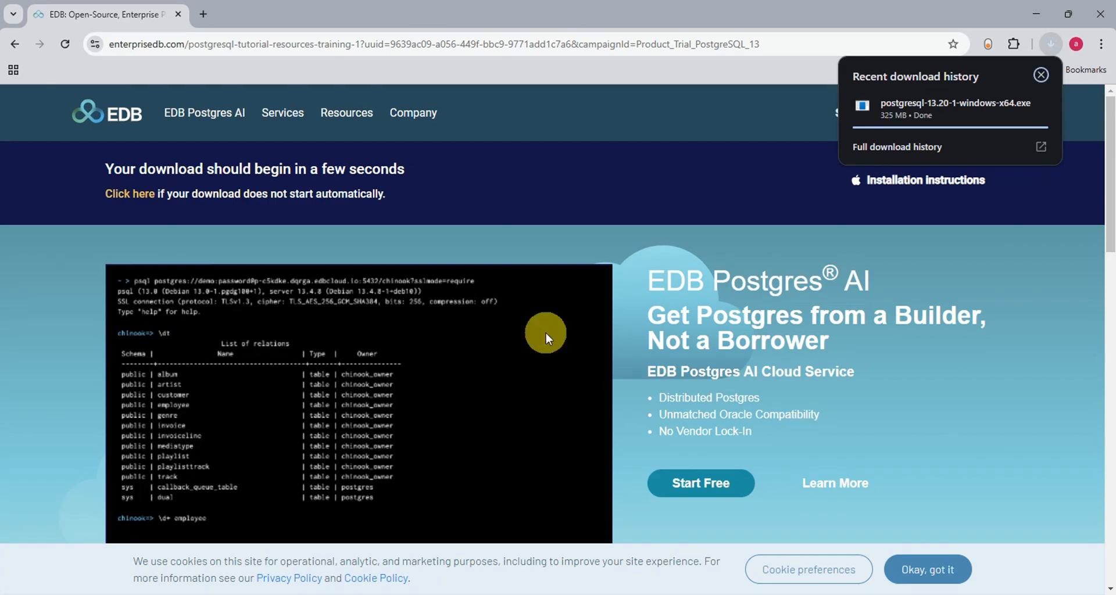
Run the downloaded postgresql-13.20-1-windows-x64 installer from the Downloads folder.
mouse_move(905, 112)
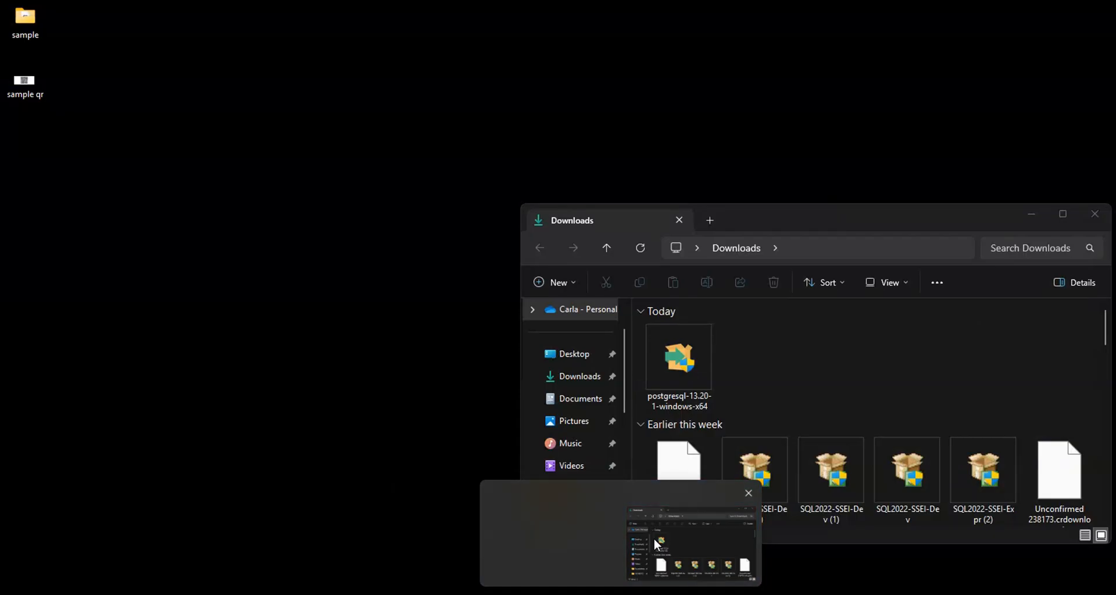
click(654, 539)
drag(756, 212, 548, 119)
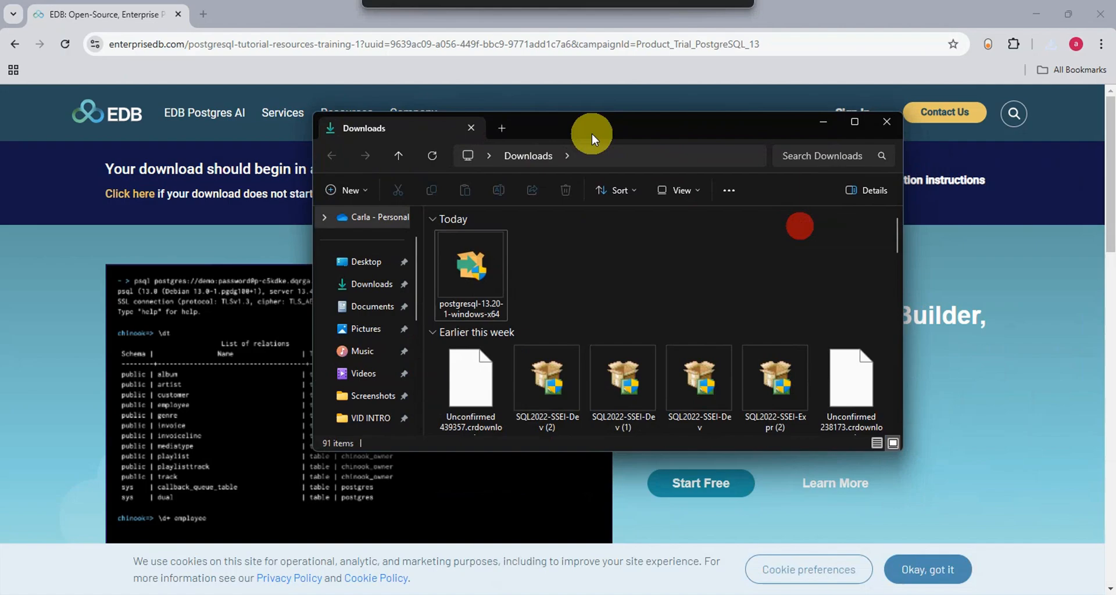
double_click(490, 280)
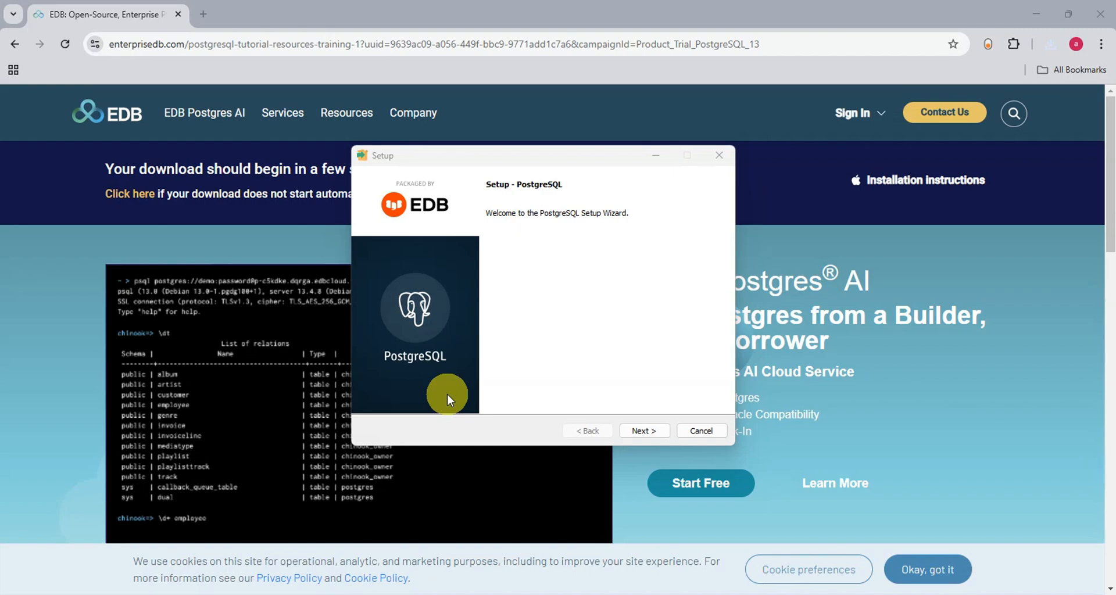
Accept the default installation directory, all four components and the data directory, and enter the password for the database superuser.
click(645, 431)
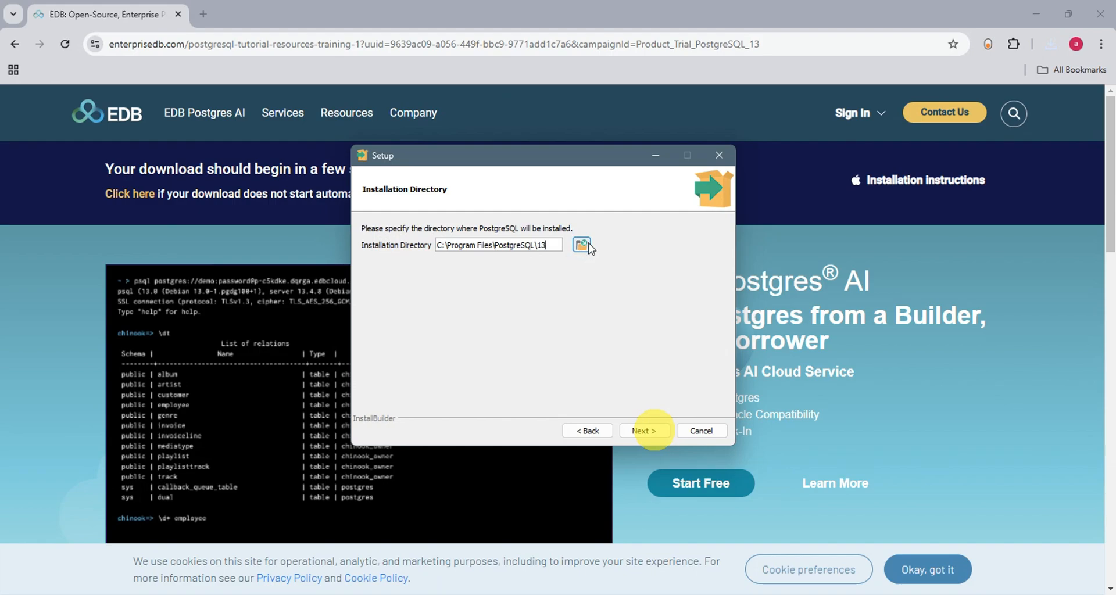
click(647, 433)
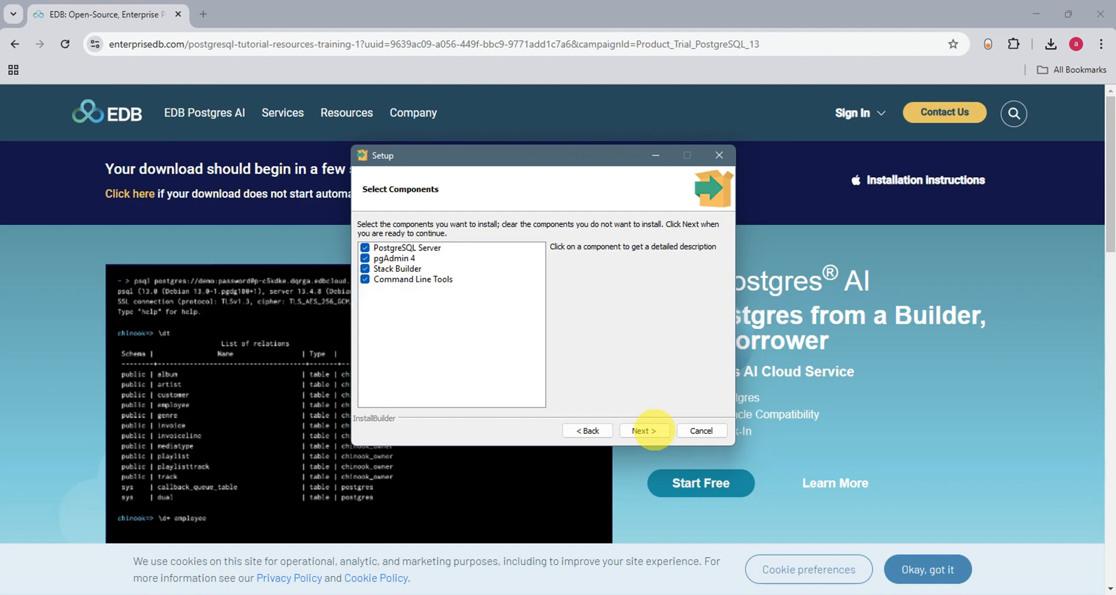
click(647, 432)
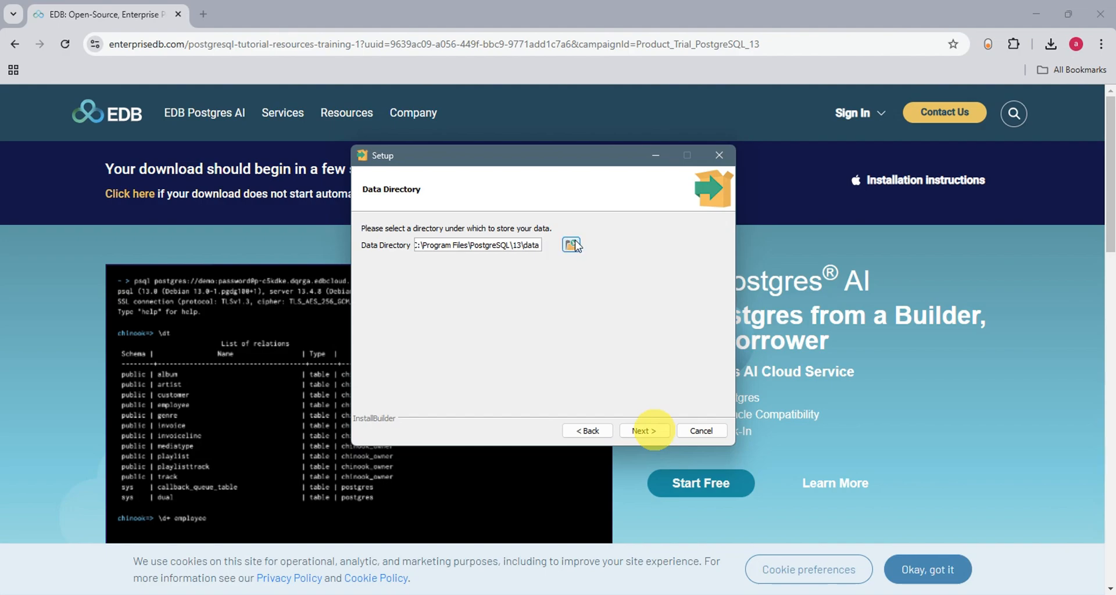
click(639, 432)
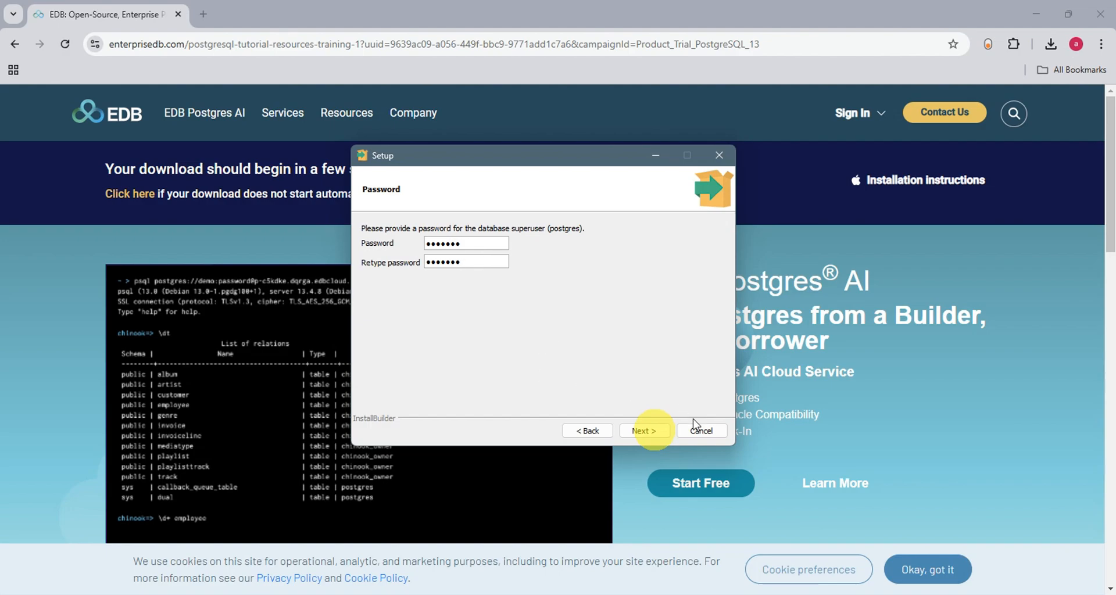
click(646, 434)
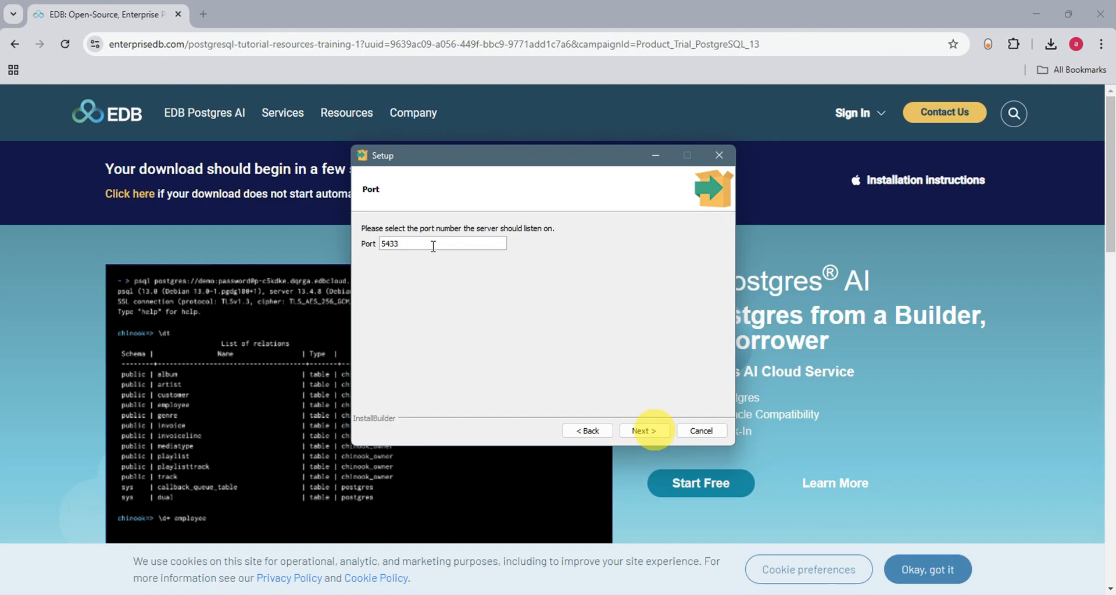
Keep port 5433 and the remaining default settings, and start the PostgreSQL installation.
drag(419, 241, 378, 244)
click(467, 244)
click(657, 432)
click(654, 436)
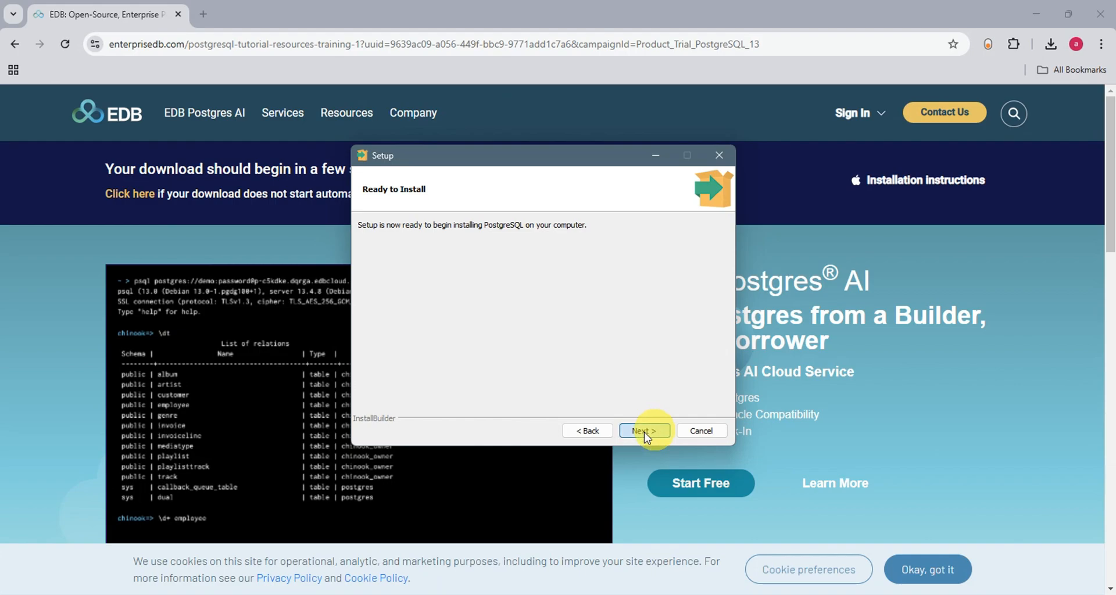
click(646, 434)
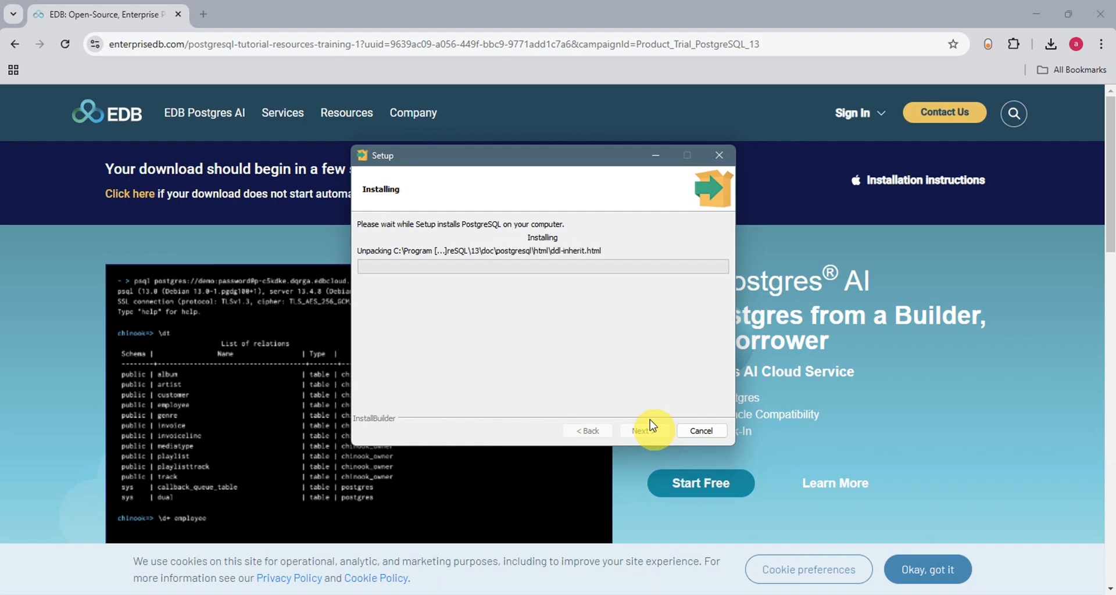
Bring the setup wizard back to the front and finish it with Stack Builder set to launch at exit.
click(620, 96)
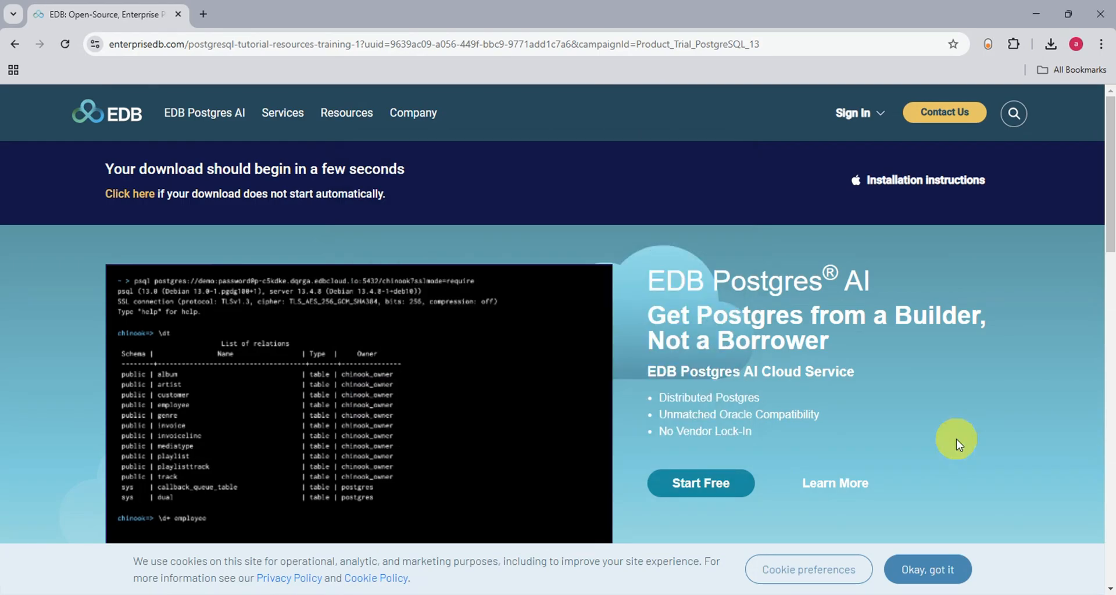
click(758, 594)
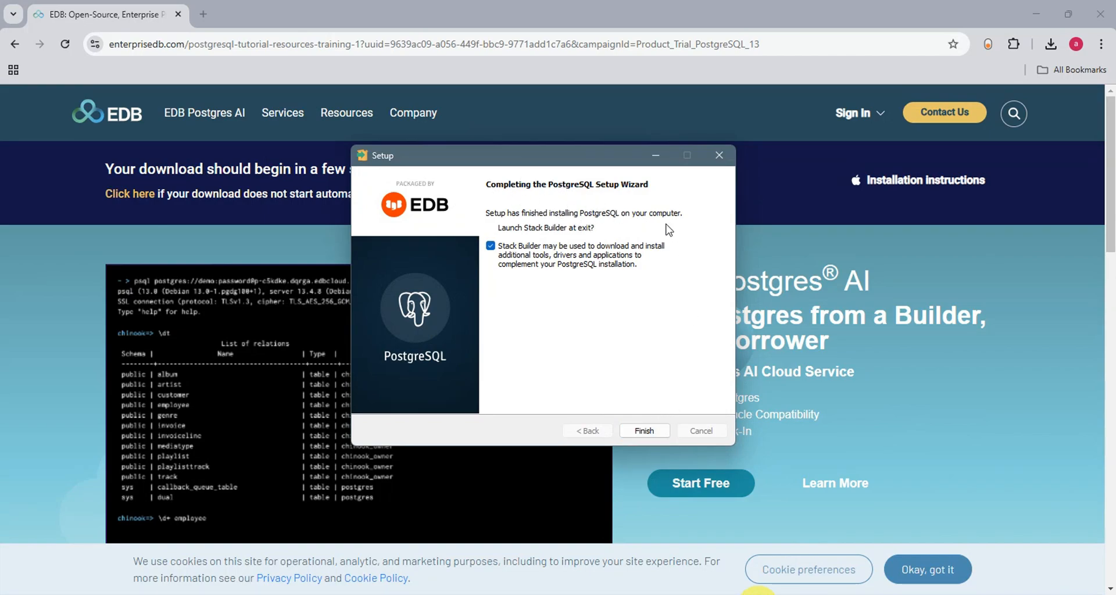
click(644, 431)
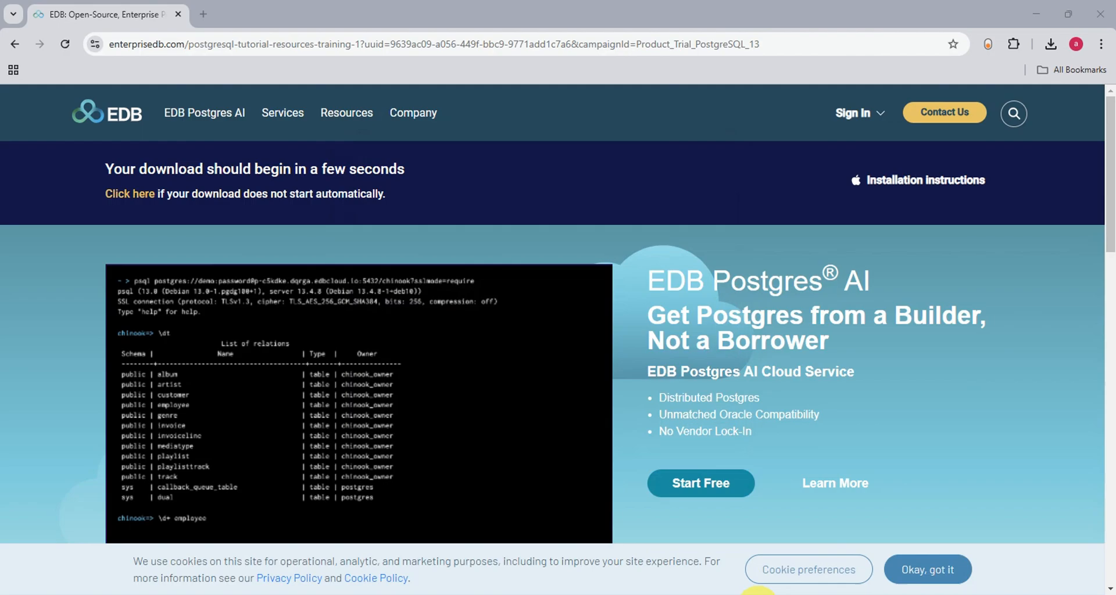
Close the Stack Builder wizard without installing additional software, confirming the exit.
drag(0, 172, 494, 154)
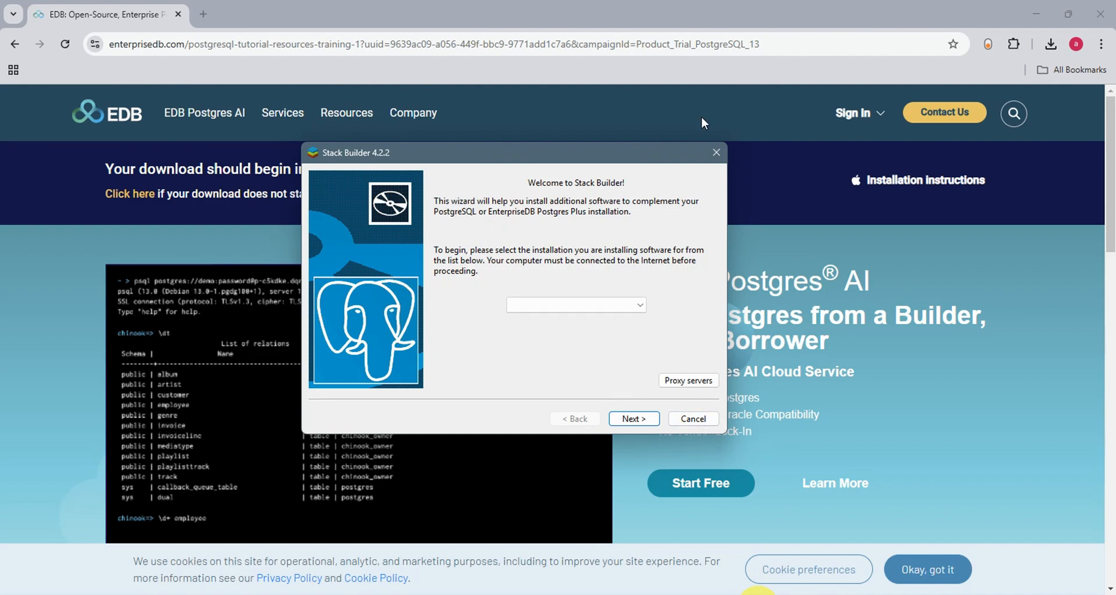
click(718, 155)
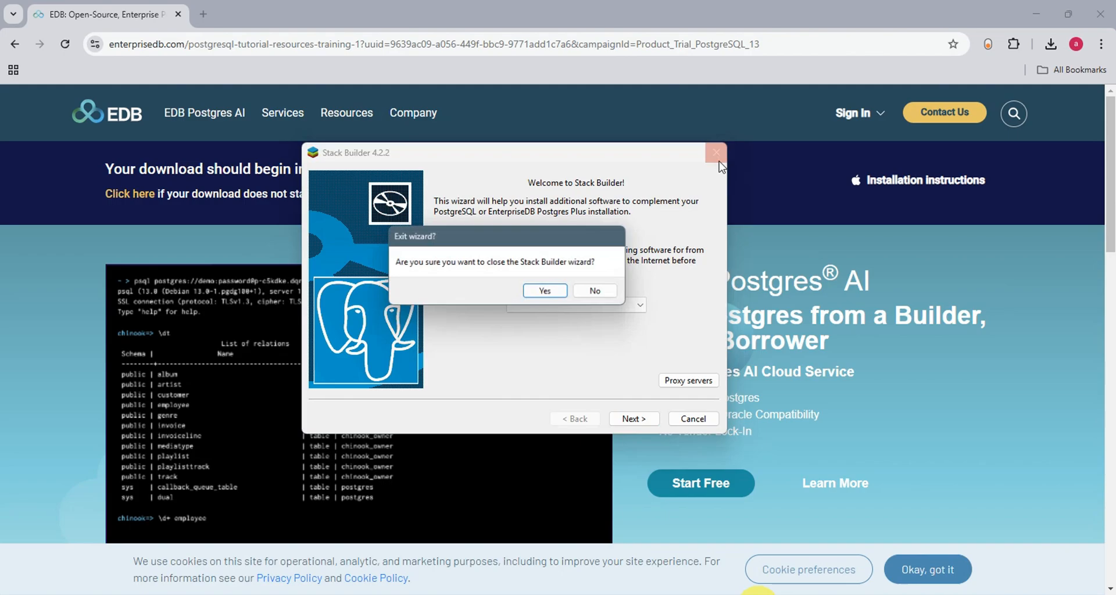
click(545, 292)
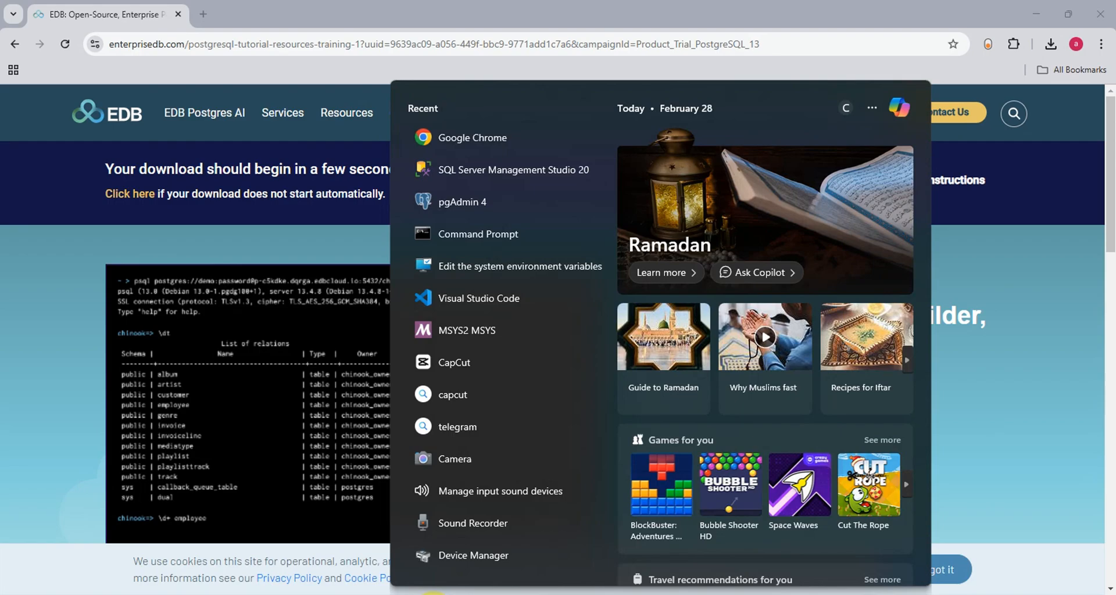
Search Windows for "pgadmin" and launch the pgAdmin 4 app.
text(pgadmin)
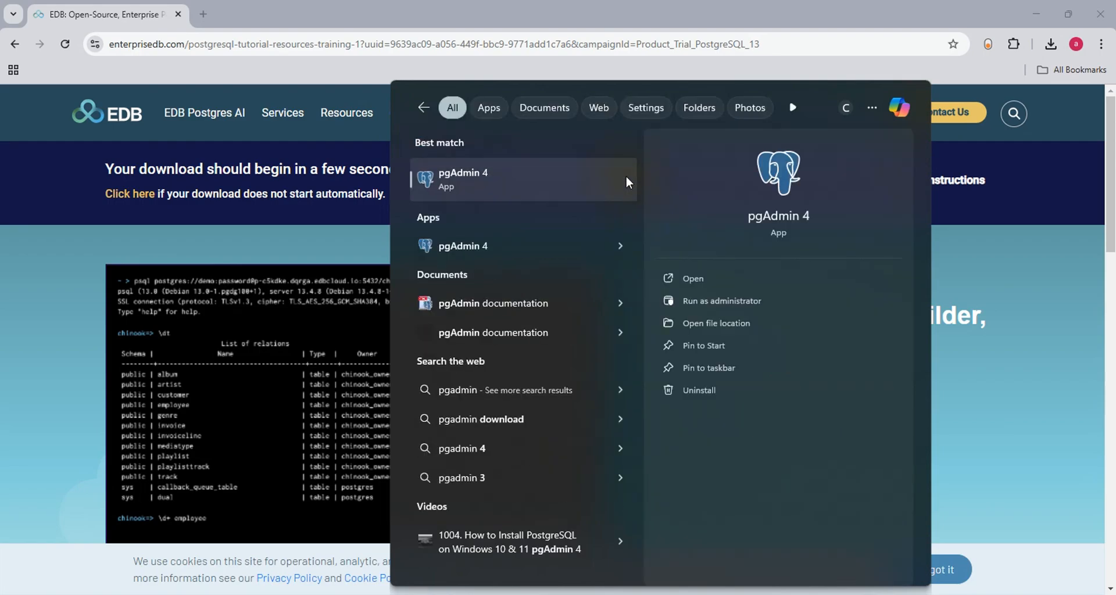
click(675, 280)
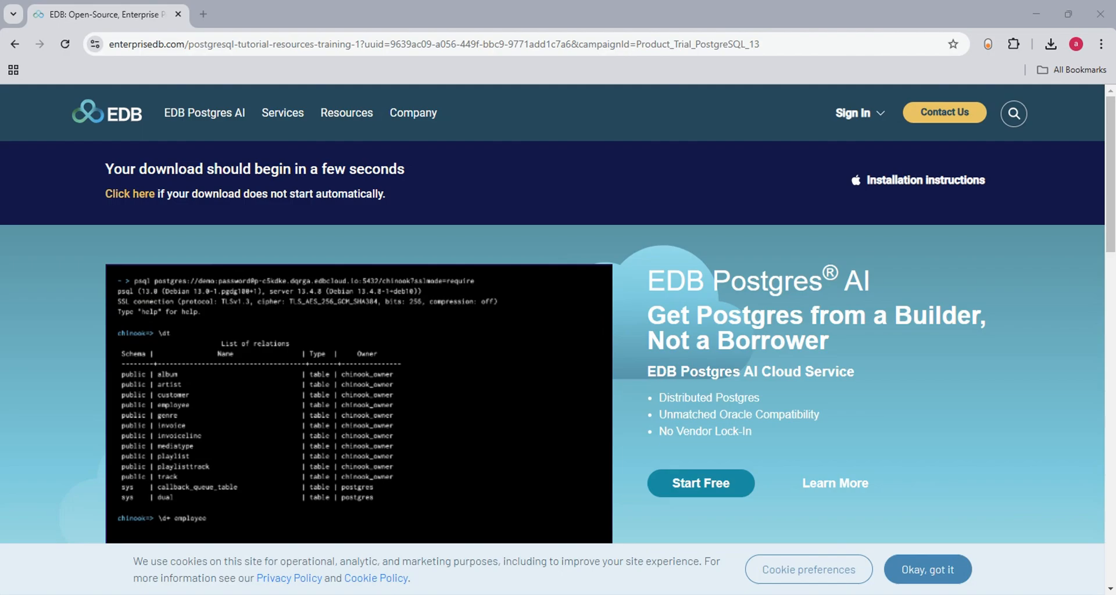
drag(0, 86, 584, 122)
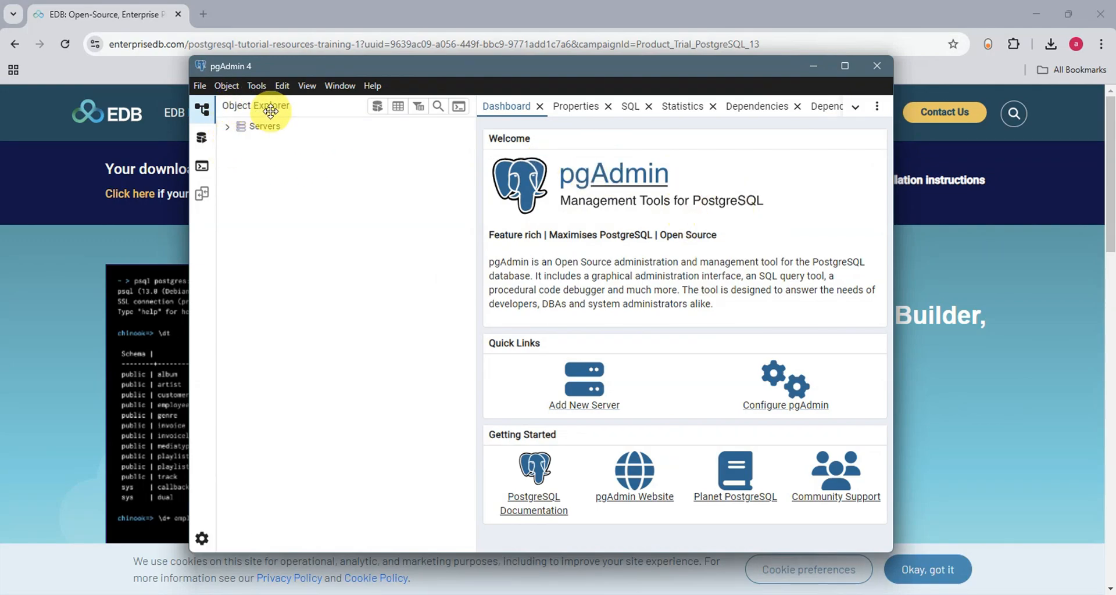
Connect to the PostgreSQL 13 server by entering the postgres user's password, with Save Password enabled.
click(228, 127)
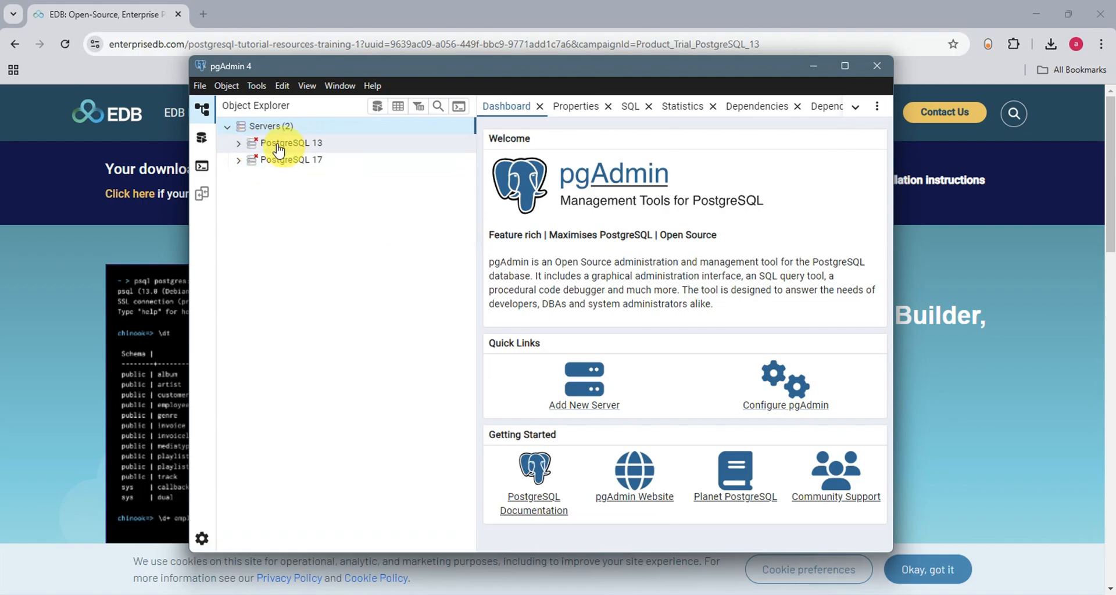
click(239, 145)
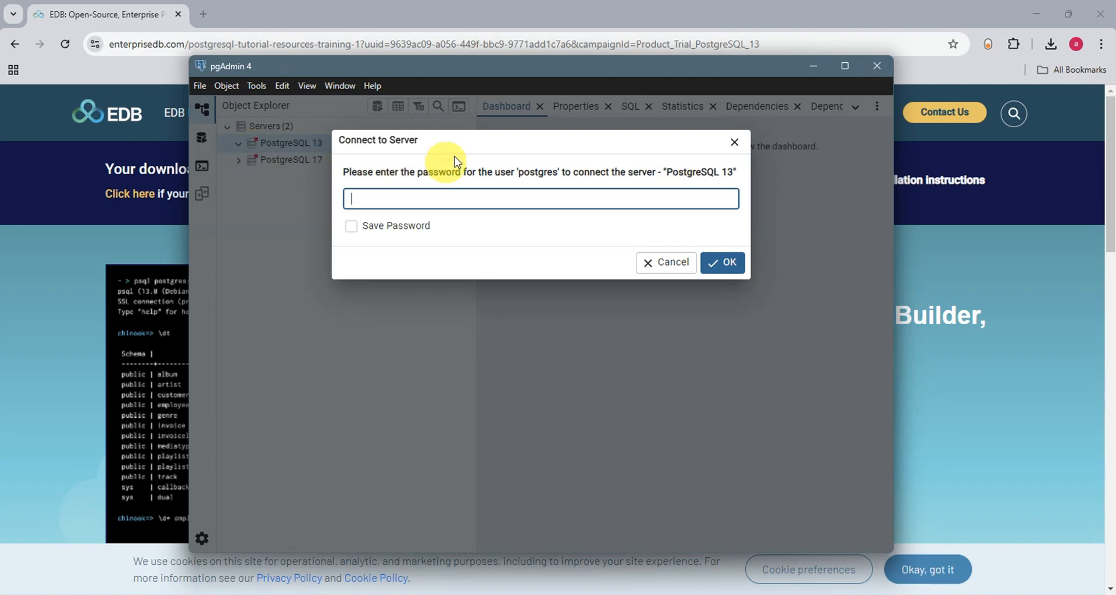
click(451, 195)
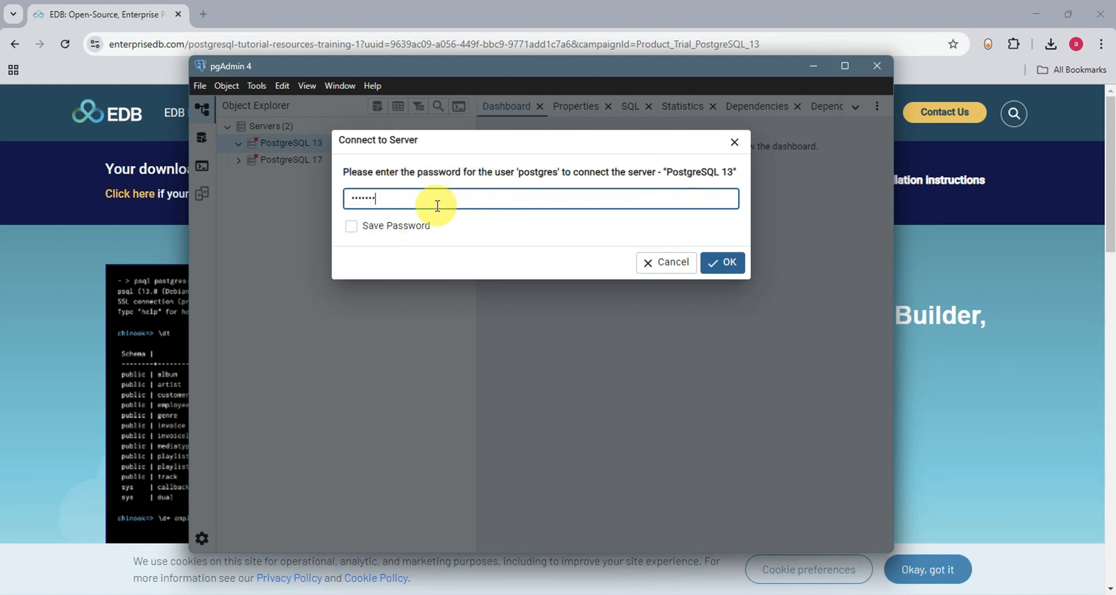
click(356, 230)
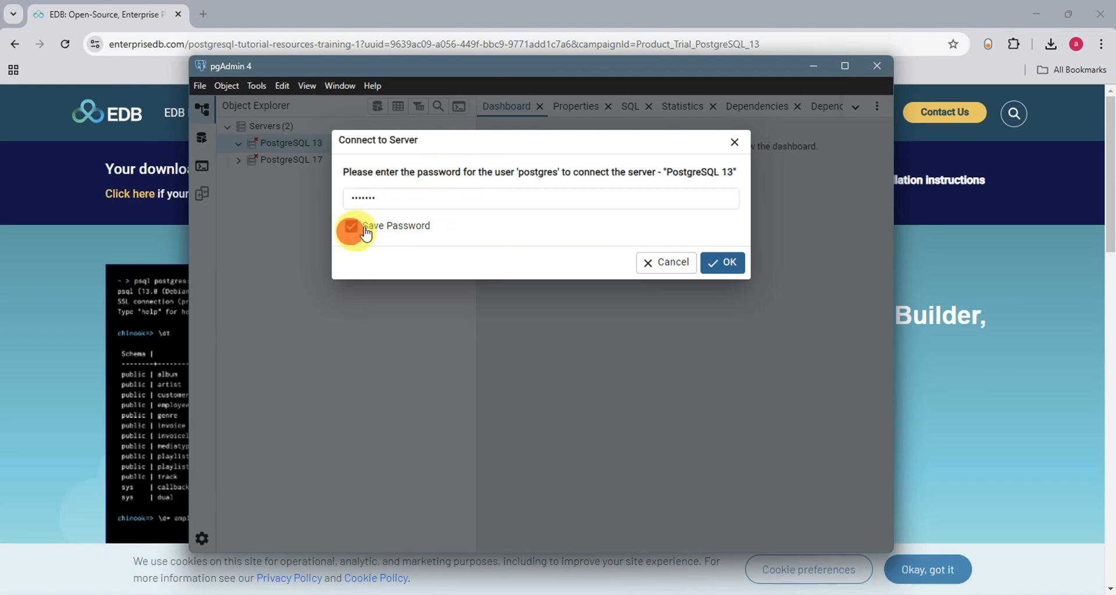
click(728, 262)
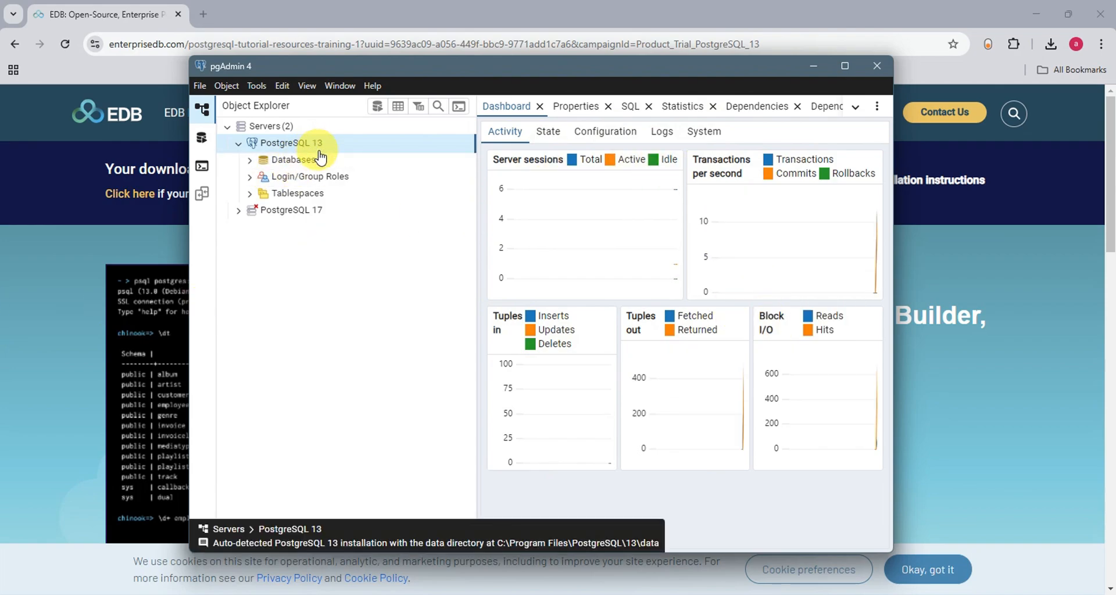
Expand the PostgreSQL 13 databases and create a new database named new_db, keeping postgres as its owner.
click(251, 161)
click(260, 177)
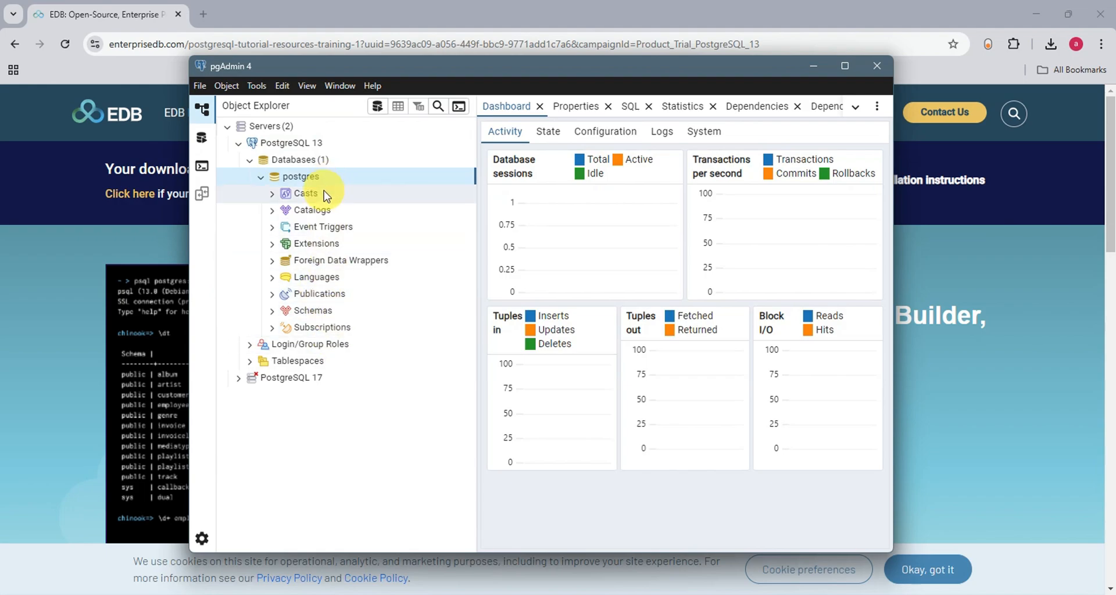
right_click(303, 166)
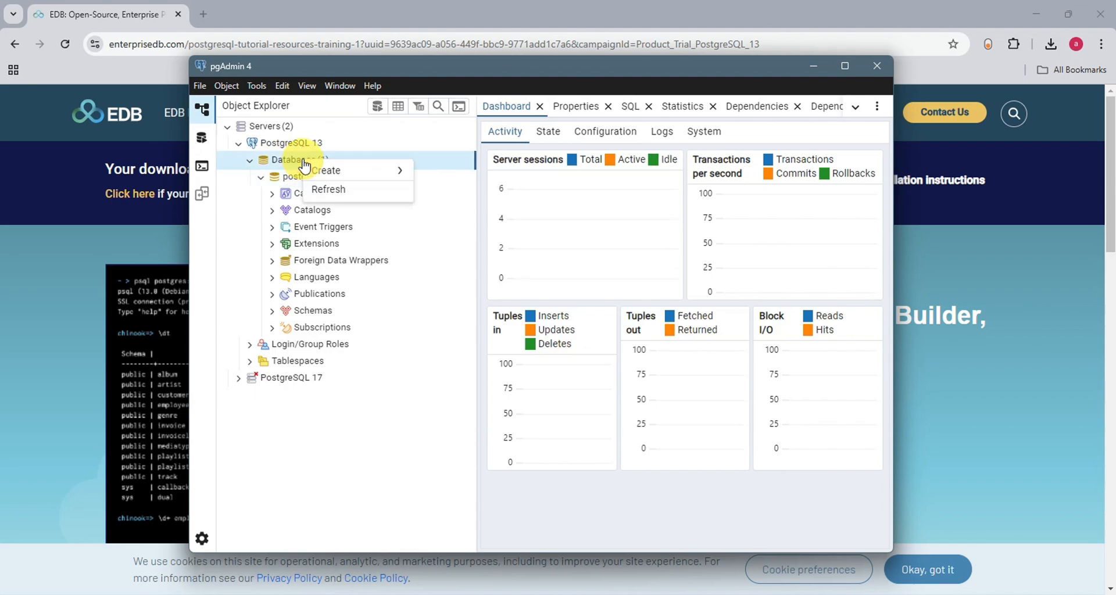
mouse_move(323, 174)
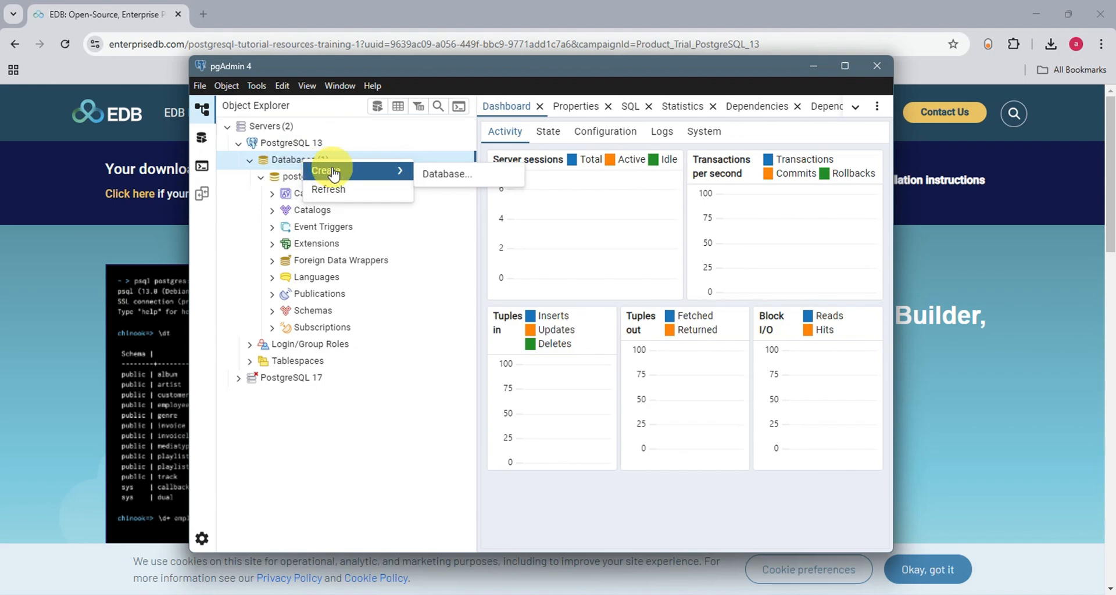
click(440, 182)
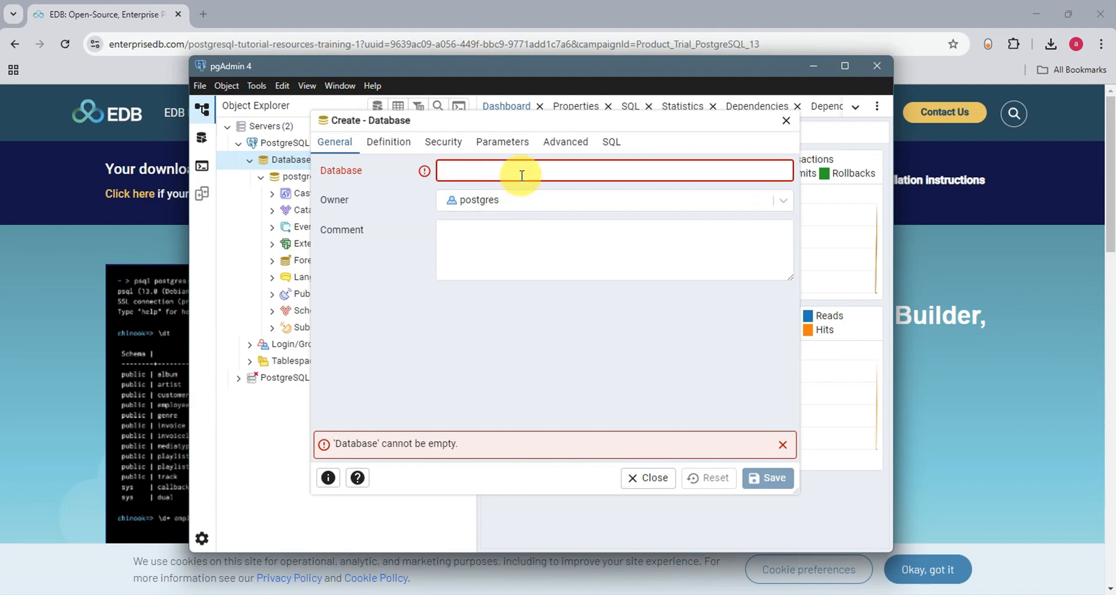
text(new_db)
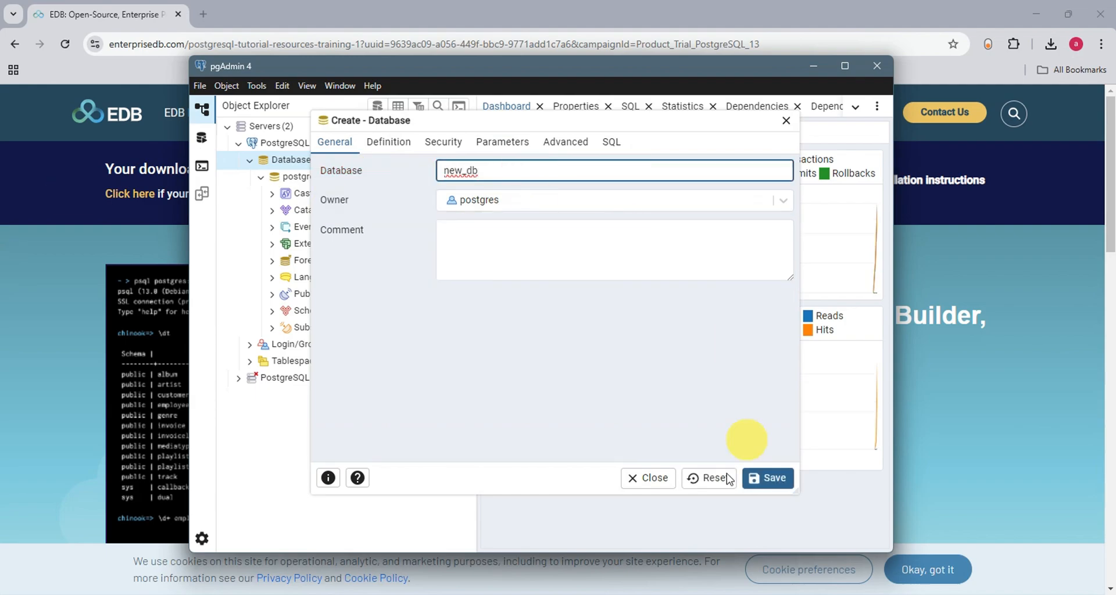
click(763, 479)
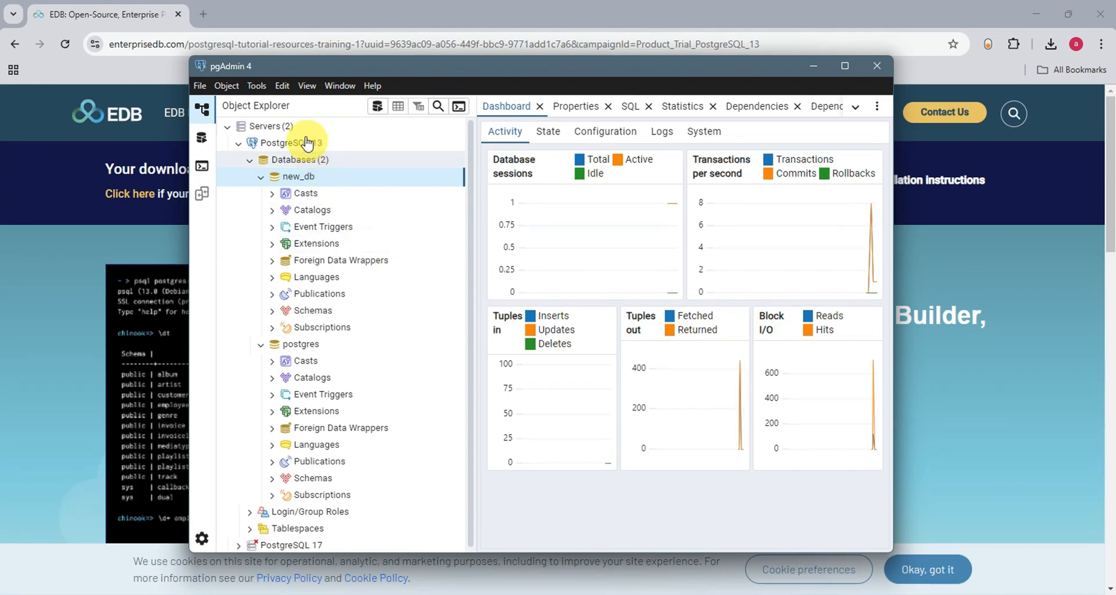
Open the Query Tool on new_db and create an employees table with person_id SERIAL PRIMARY KEY, full_name VARCHAR(255) and address VARCHAR(255).
click(377, 108)
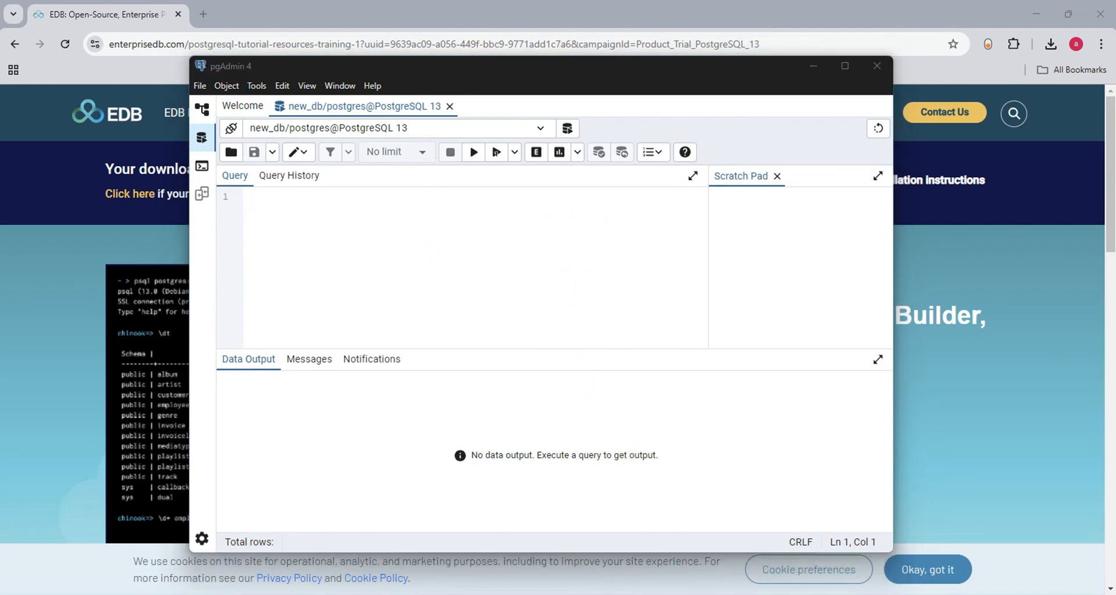
click(282, 200)
text(CREATE TABLE employees (     person_id SERIAL PRIMARY KEY,     full_name VARCHAR(255),     address VARCHAR(255) );)
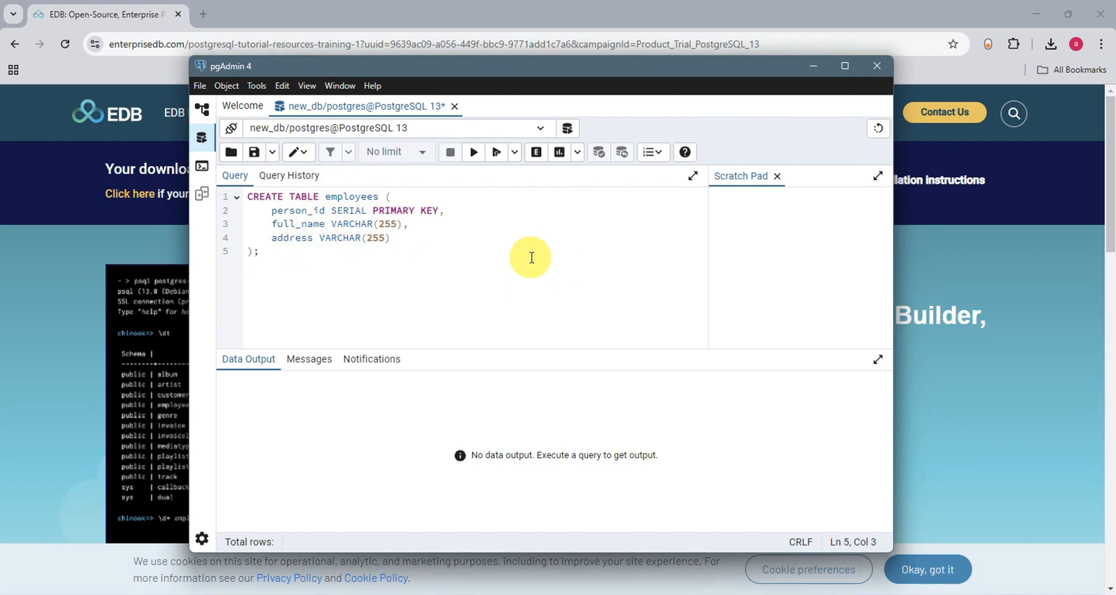
click(475, 153)
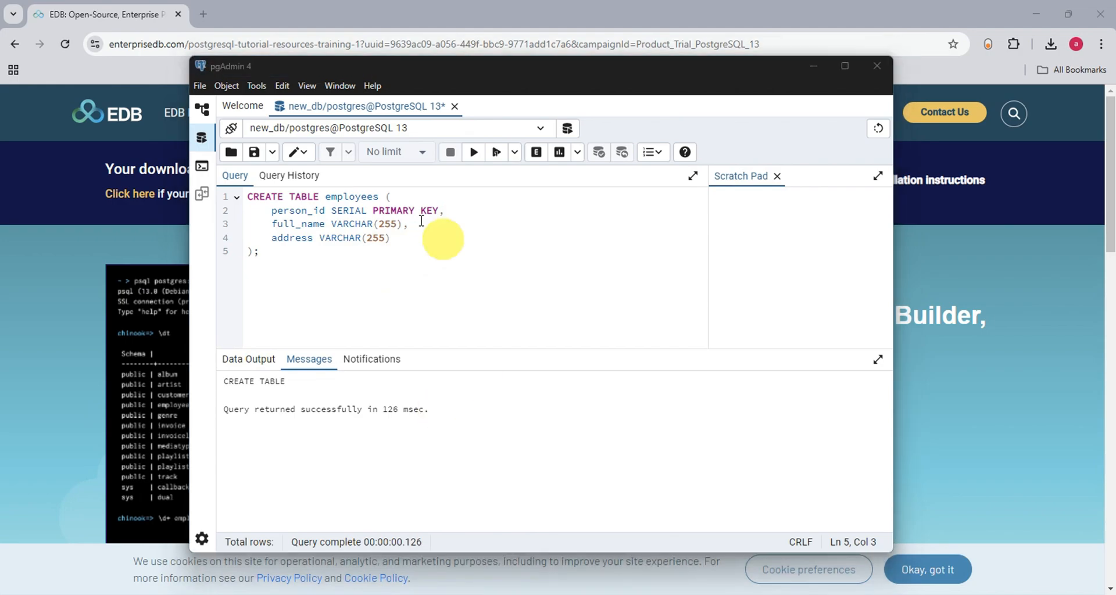
Replace the query with an INSERT INTO employees statement for an employee's full name and address 'New York', and execute it.
click(406, 242)
key(ctrl+a)
key(Delete)
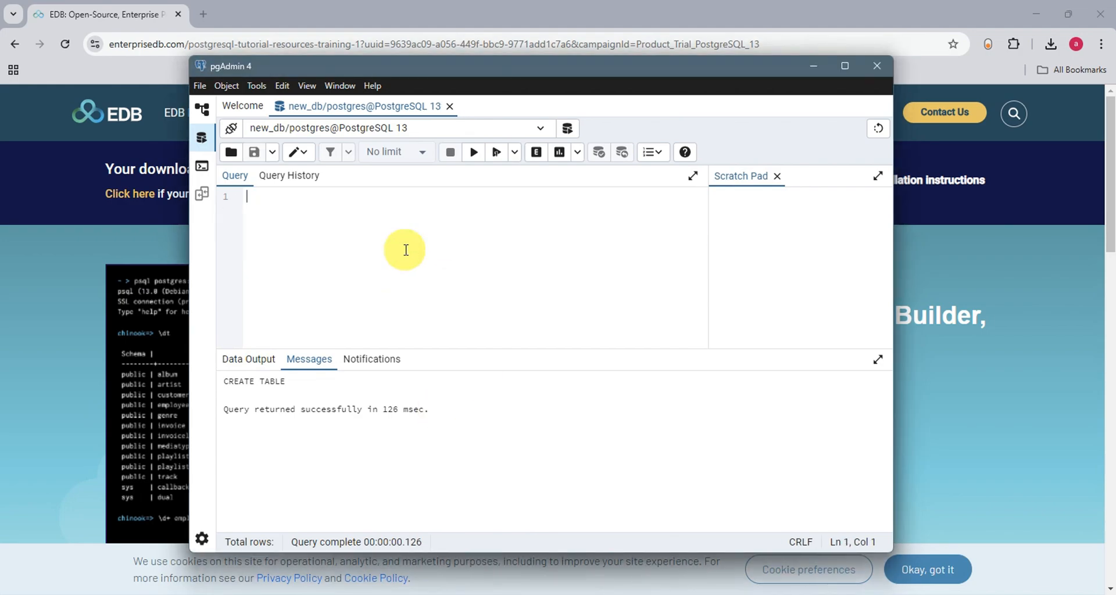
text(INSERT INTO employees (full_name, address) VALUES ('John Doe', 'New York');)
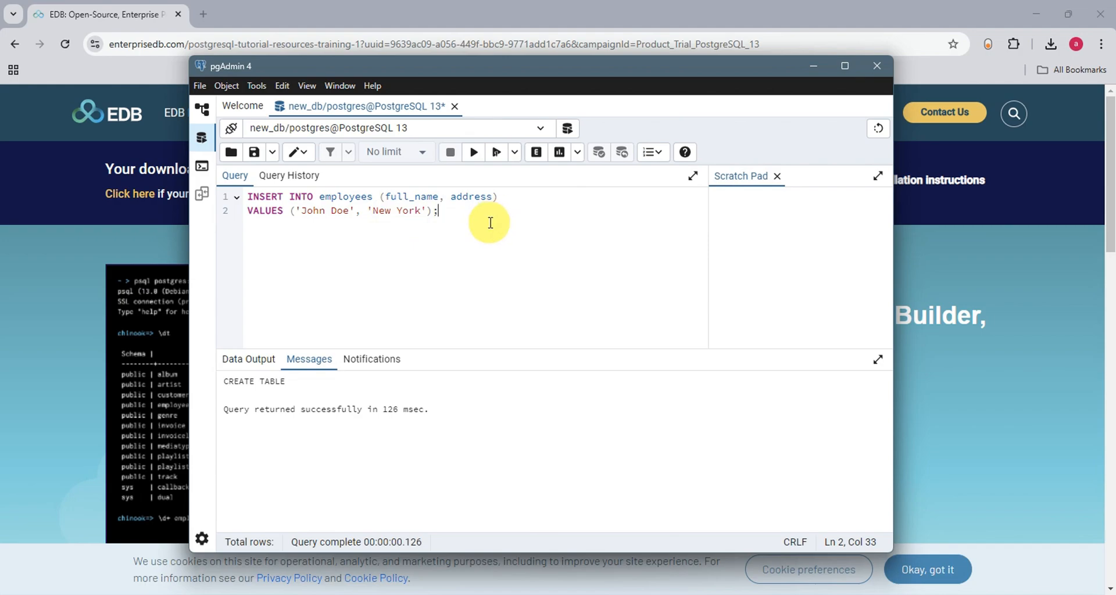
click(473, 155)
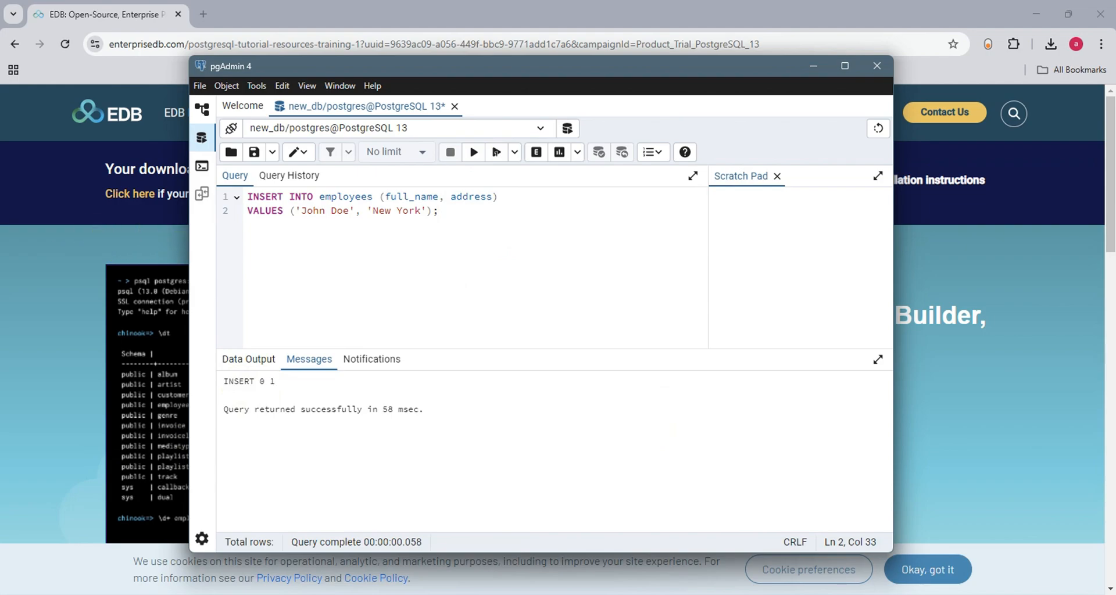
Copy the INSERT statement, replace it with SELECT * FROM employees; and execute that query.
drag(464, 218, 216, 208)
key(ctrl+c)
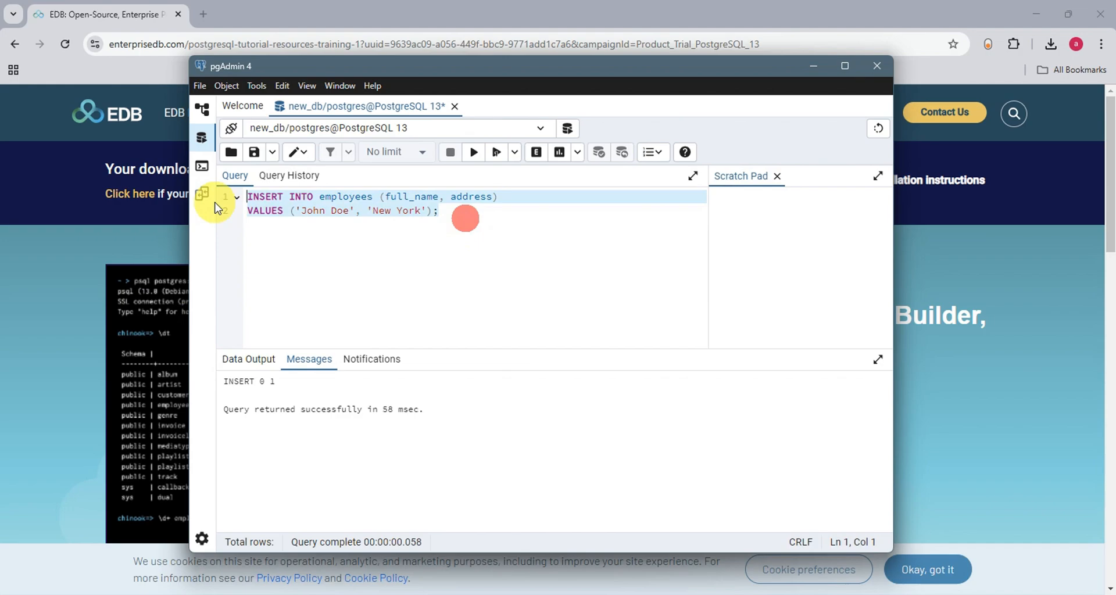
key(BackSpace)
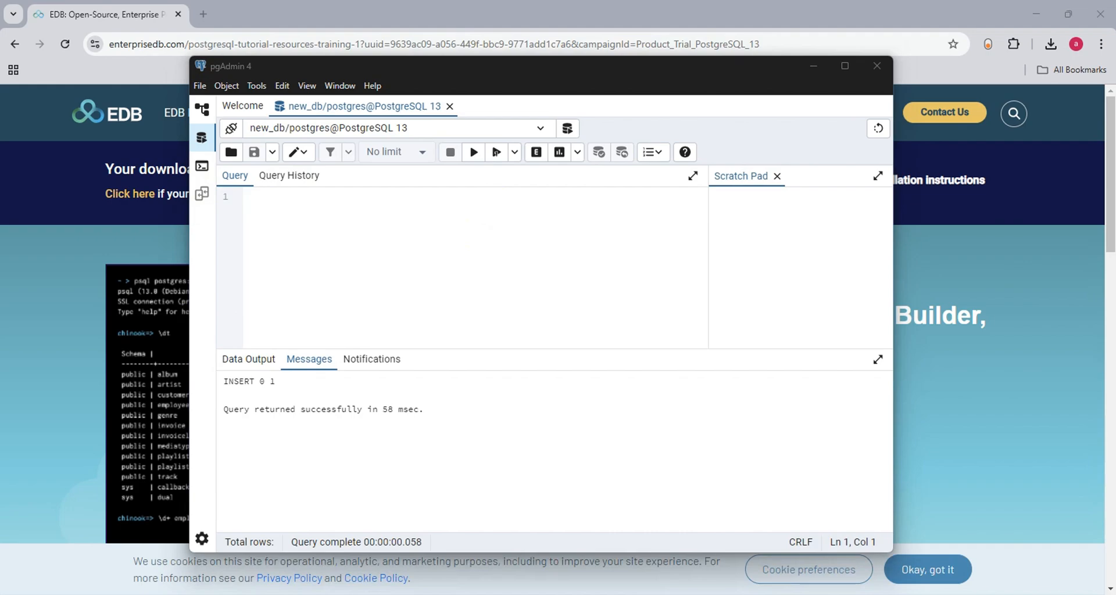
click(299, 201)
text(SELECT * FROM employees;)
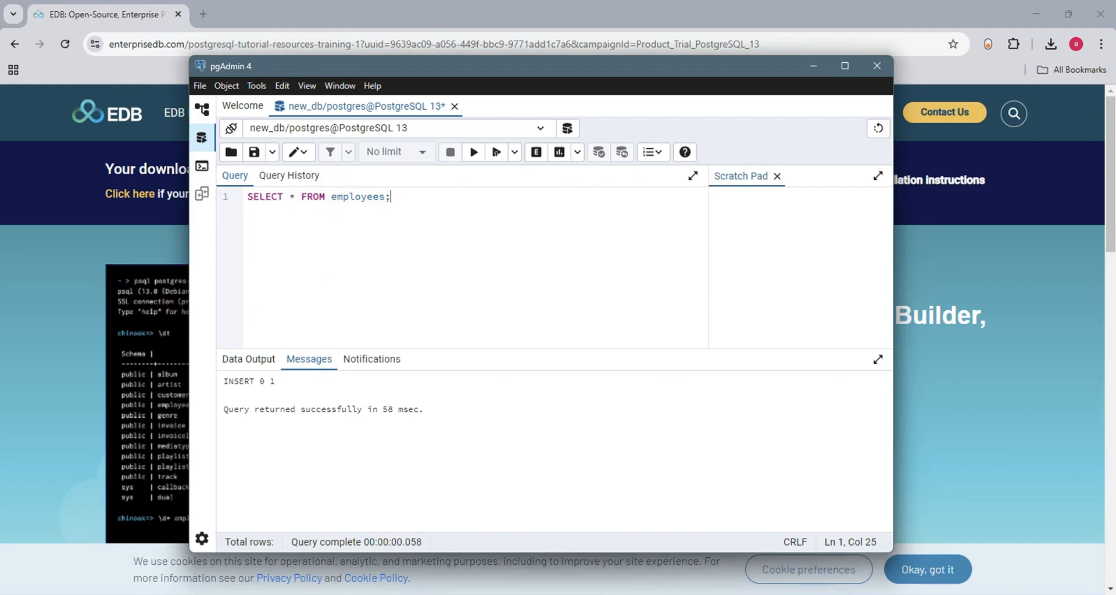
key(alt+Tab)
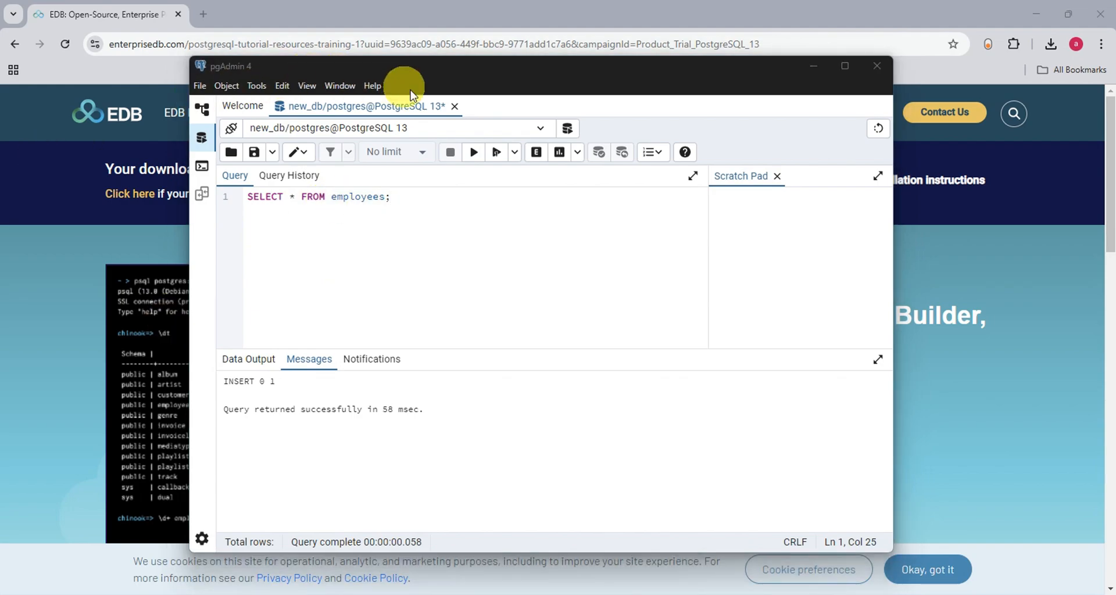
click(474, 152)
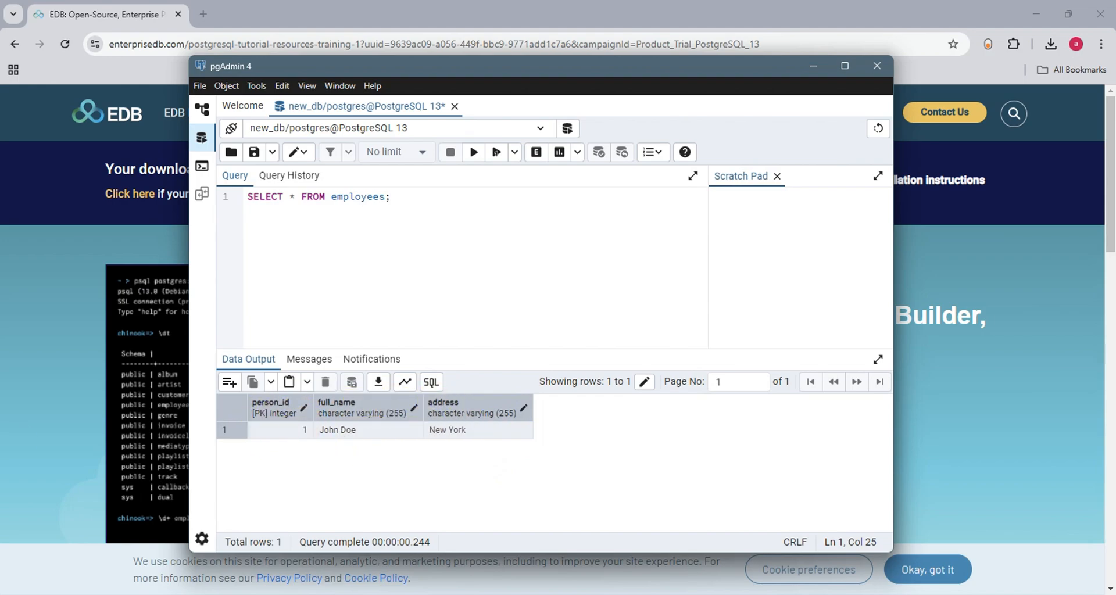
Look through the query history of the executed statements and return to the query editor.
click(287, 176)
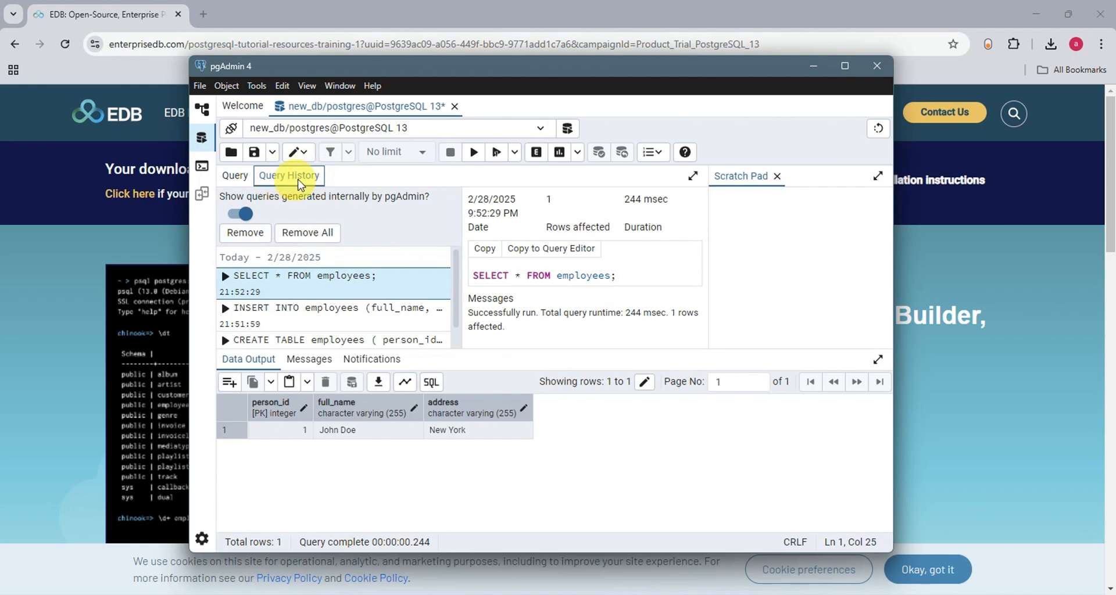
scroll(357, 290, down, 1)
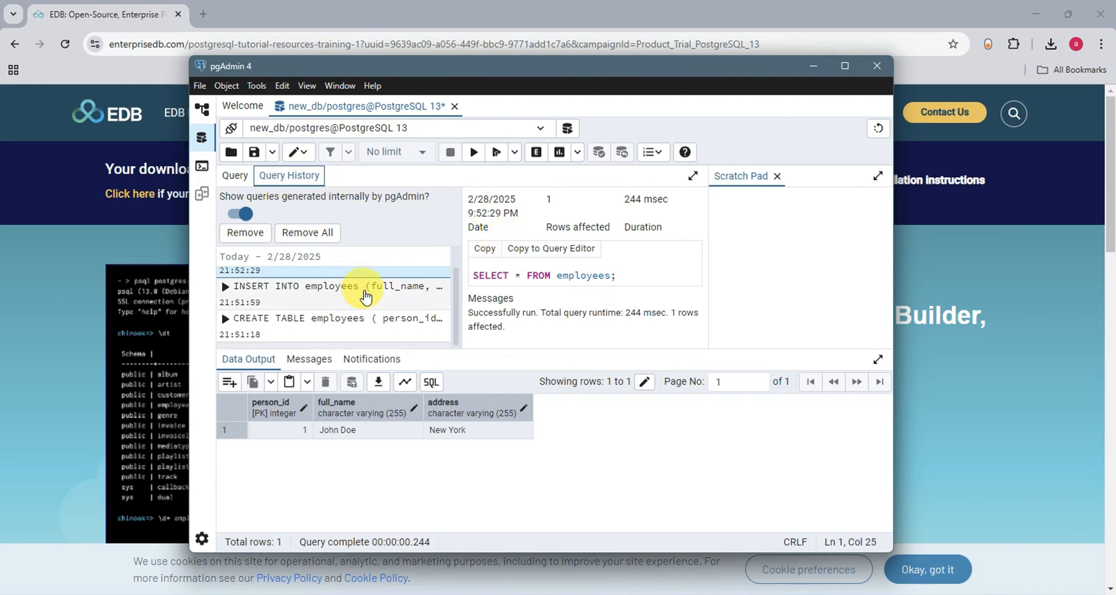
scroll(388, 337, up, 1)
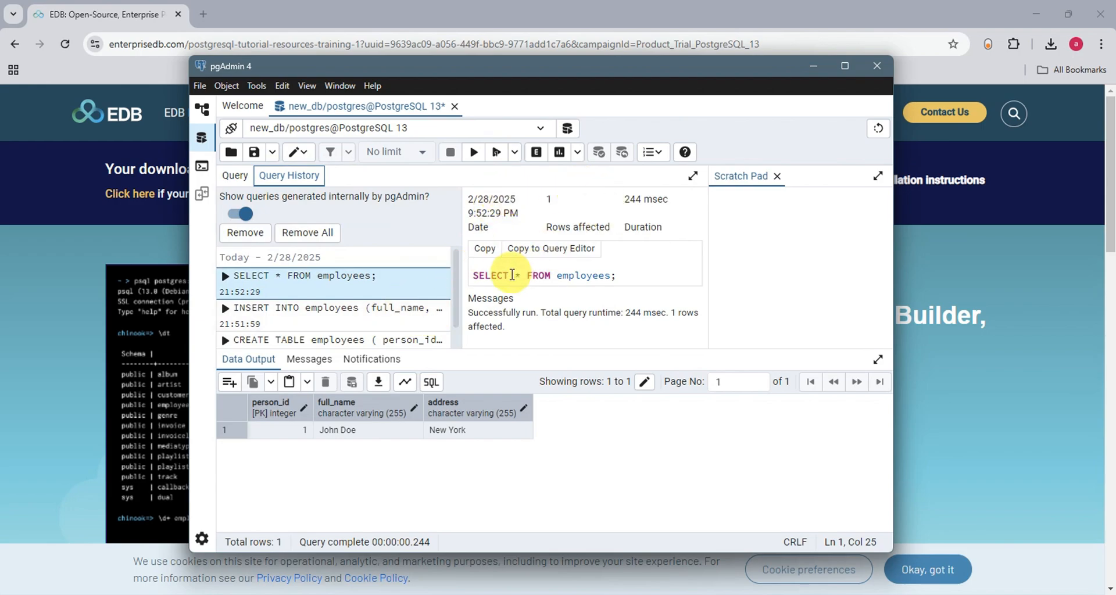
click(236, 176)
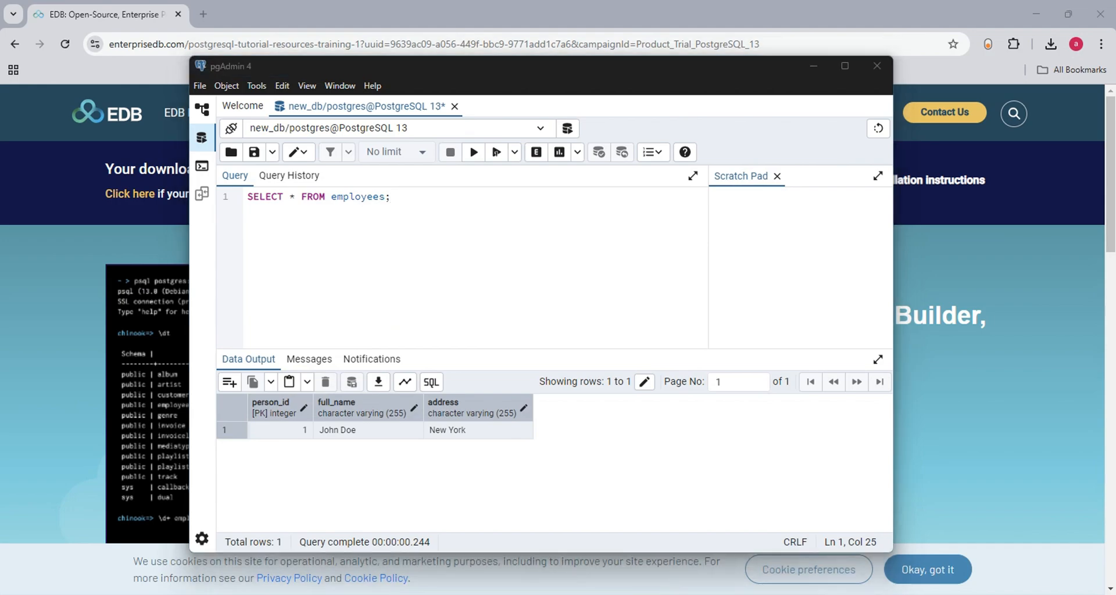
Replace the SELECT query with the copied INSERT statement and change its full_name value to a second employee's full name.
click(393, 244)
drag(432, 196, 262, 195)
key(ctrl+v)
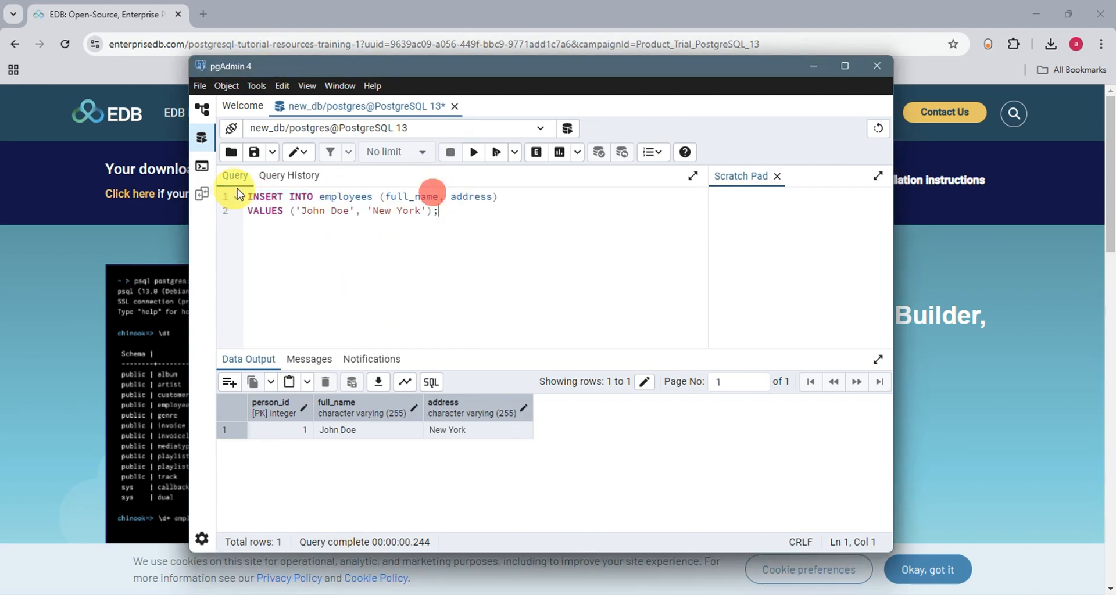
drag(360, 211, 302, 210)
key(BackSpace)
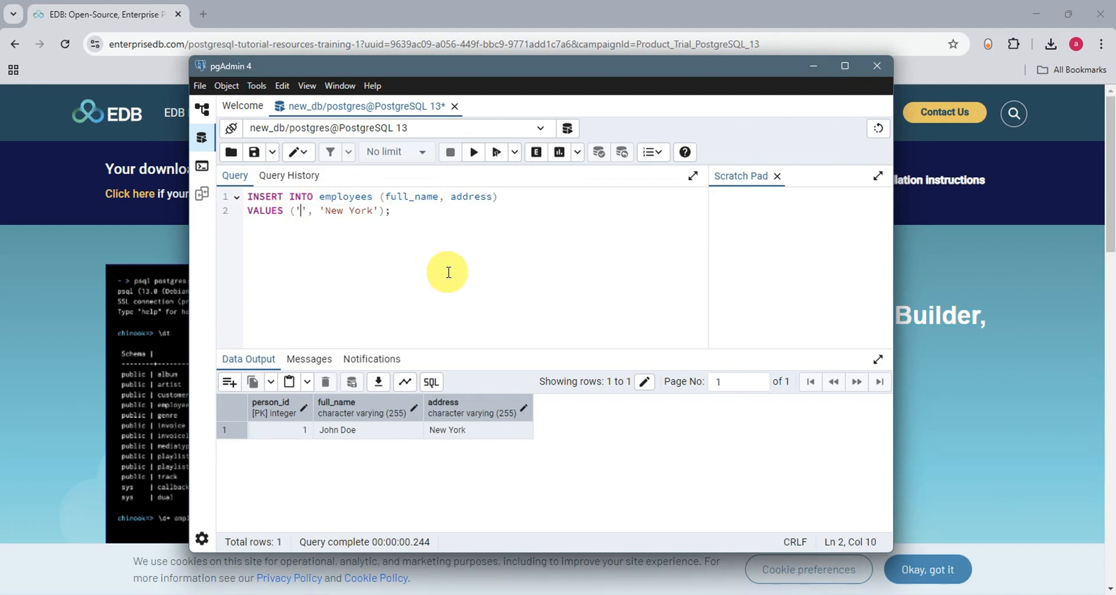
text(AN)
key(BackSpace)
text(nna)
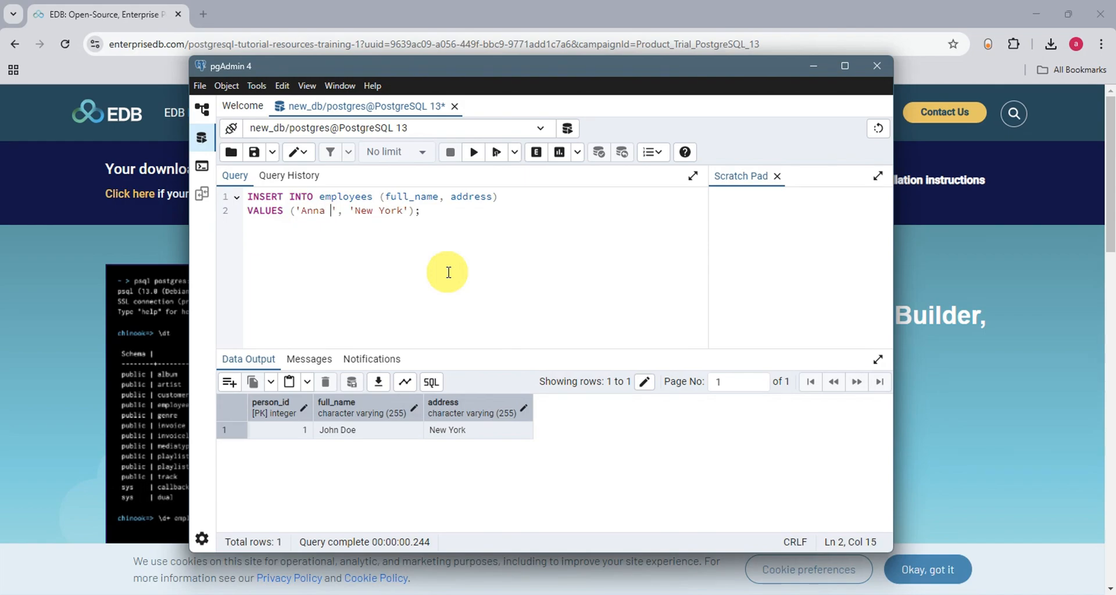
text( Perez)
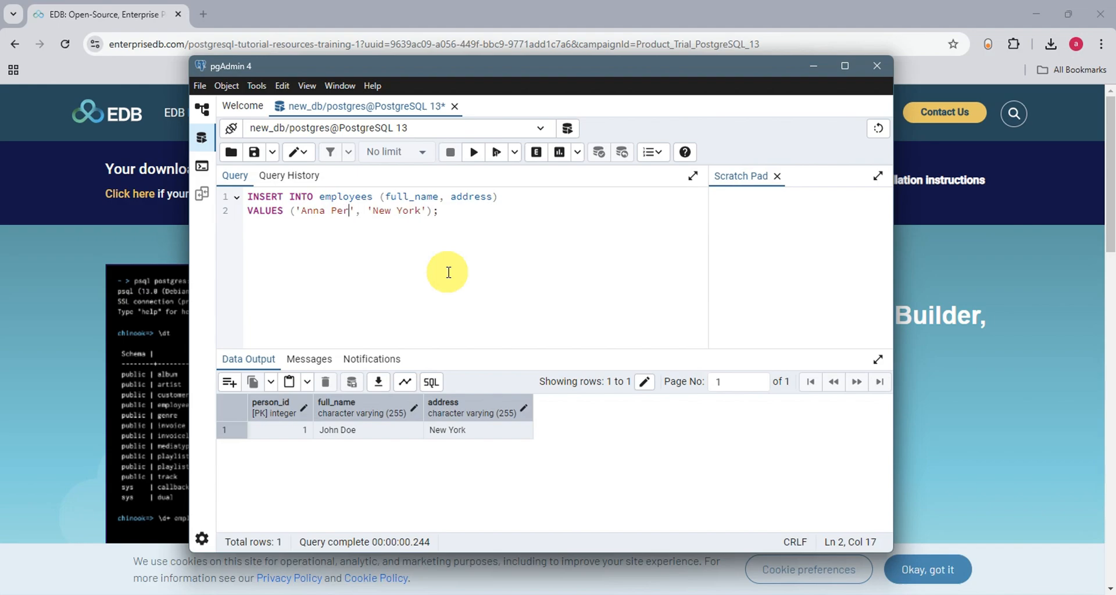
Change the address value in the INSERT statement to 'London' and execute it.
click(434, 210)
key(BackSpace)
key(BackSpace)
key(BackSpace)
key(BackSpace)
key(BackSpace)
key(BackSpace)
key(BackSpace)
key(BackSpace)
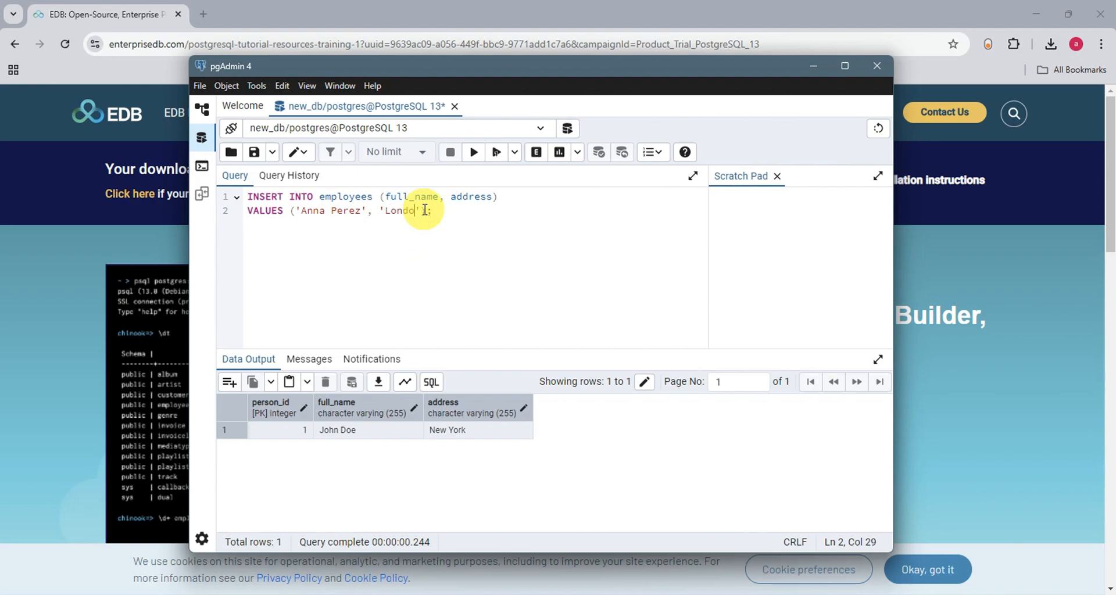
click(474, 156)
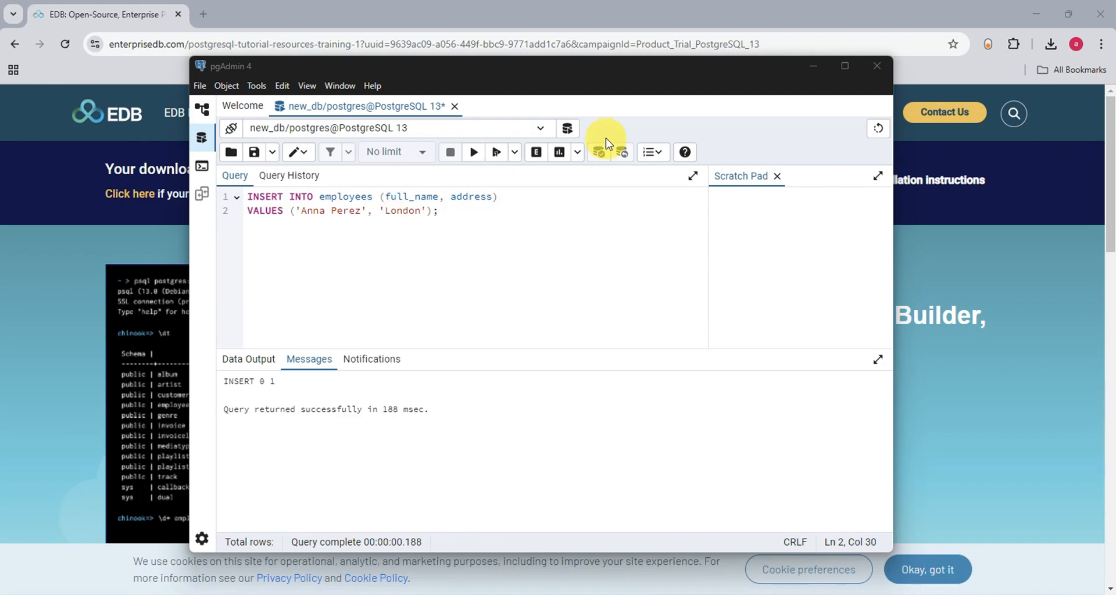
Replace the INSERT statement with SELECT * FROM employees; and execute it to list the table's rows.
click(552, 221)
key(ctrl+a)
text(SELECT * FROM employees;)
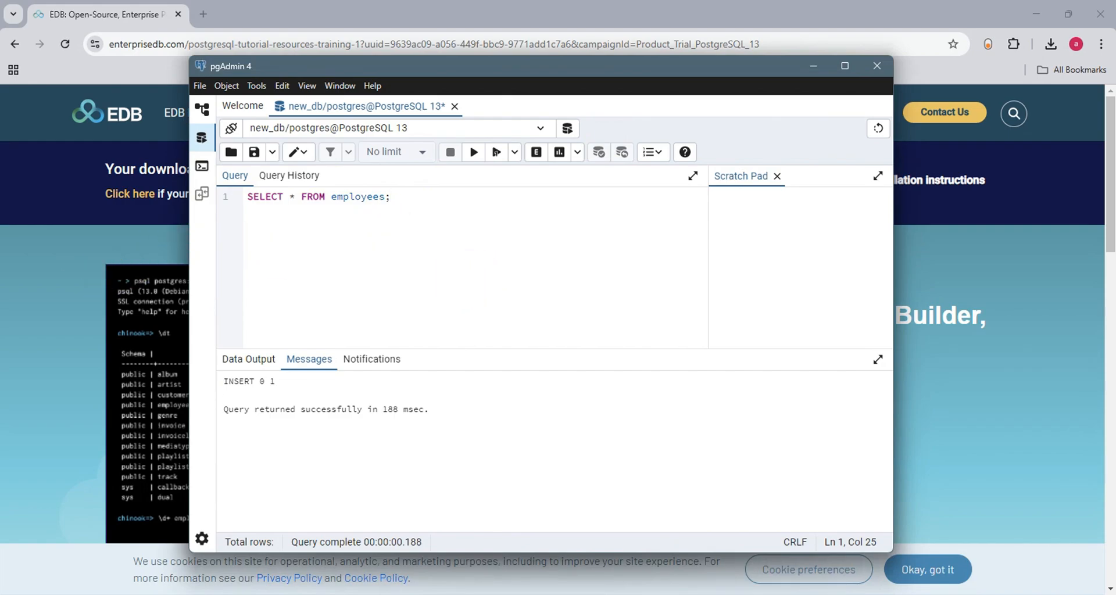
click(474, 154)
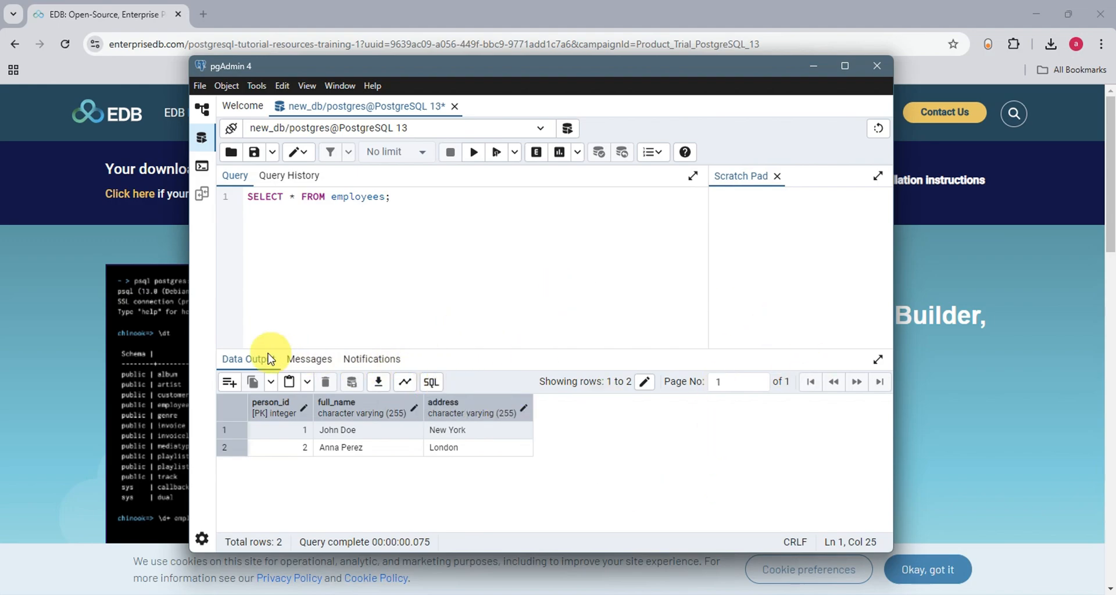
Check the messages and notifications of the last query, and return to its data output.
click(304, 359)
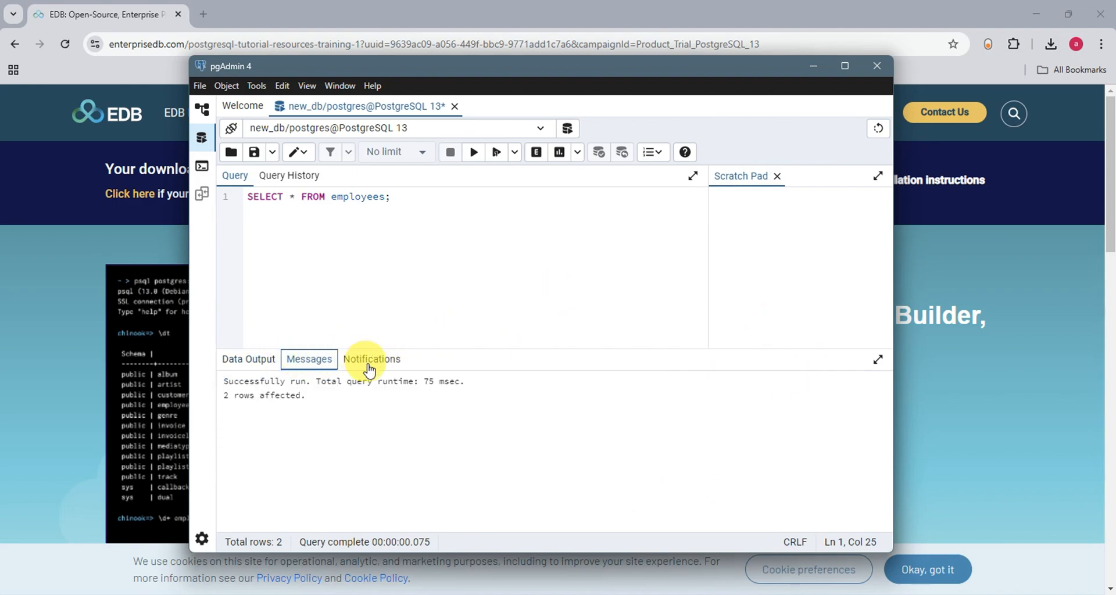
click(371, 359)
click(314, 358)
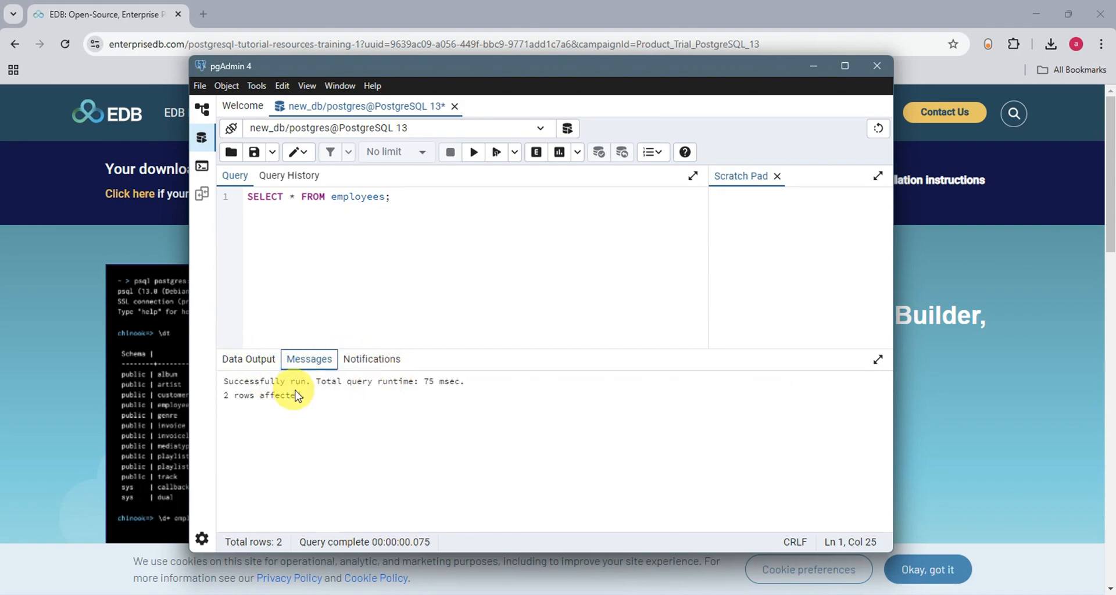
click(239, 359)
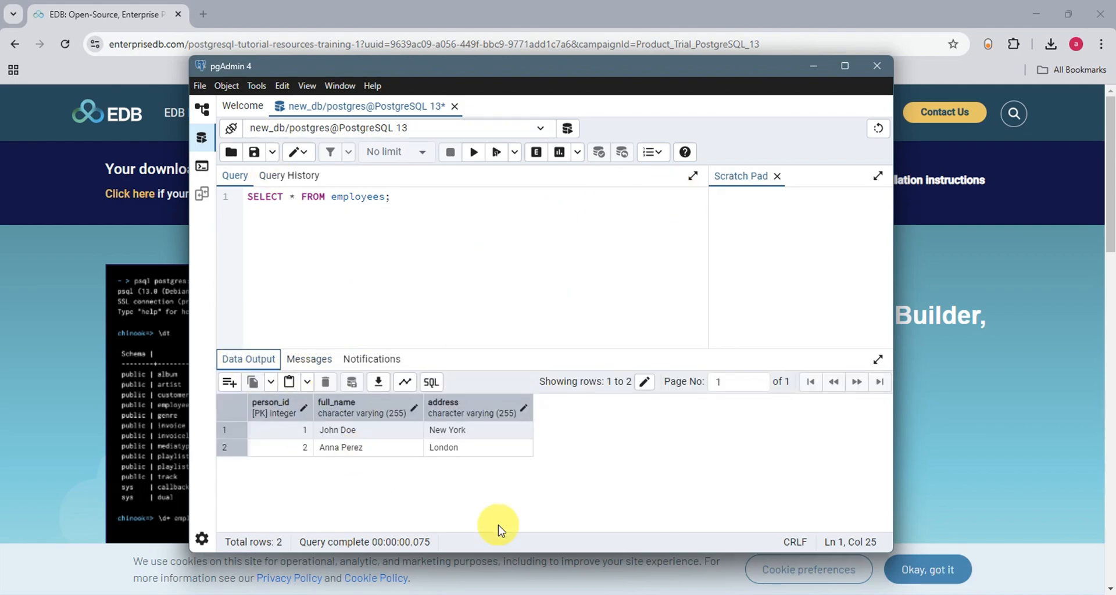